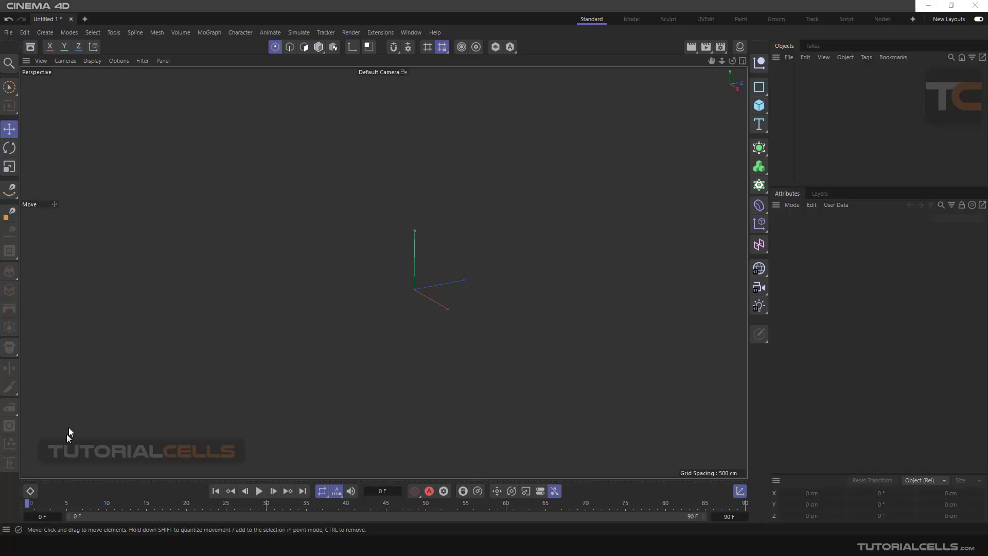
Step: Add a Lathe generator and a Circle spline to the empty scene
click(758, 149)
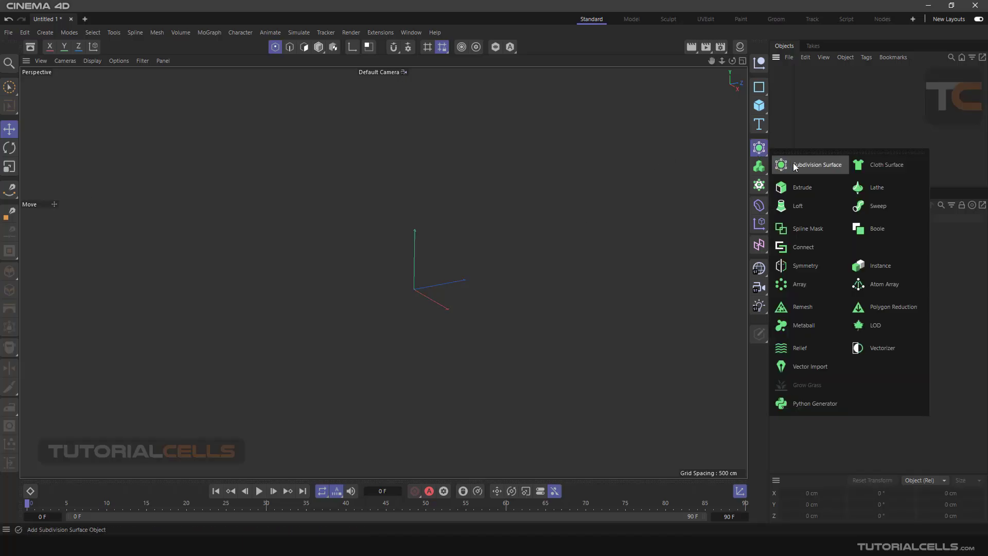
click(864, 189)
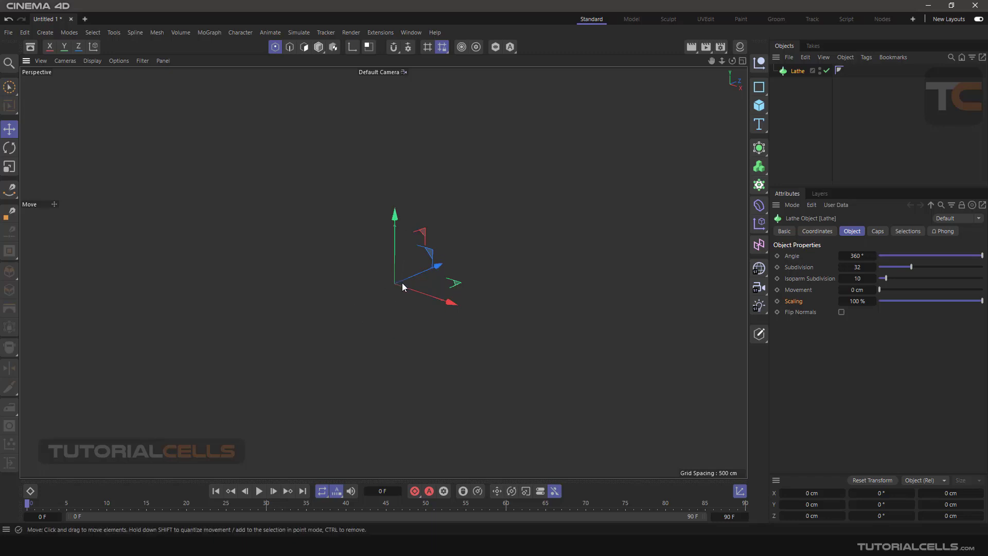
click(759, 87)
click(845, 106)
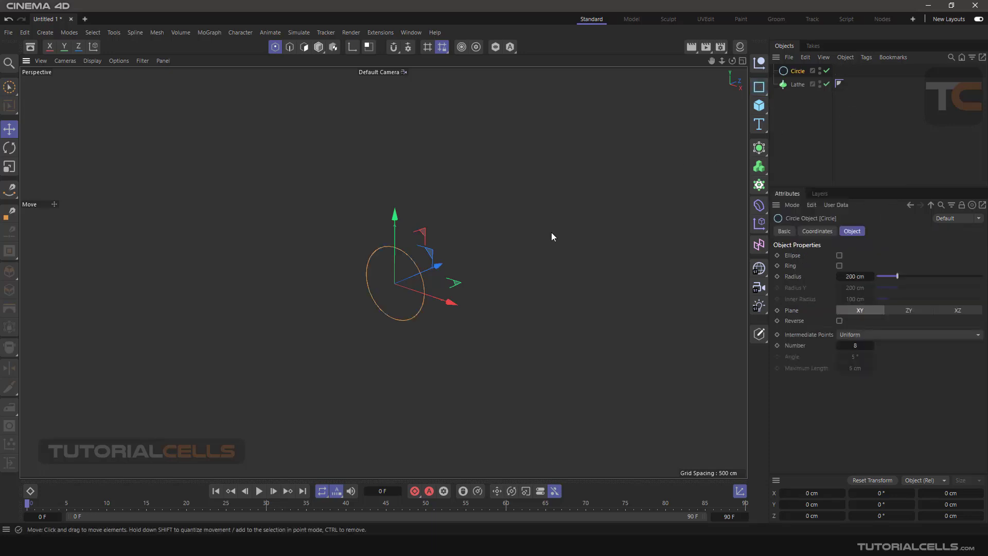
Step: Move the circle away from the origin along the X axis and make it a child of the Lathe
drag(449, 305, 543, 335)
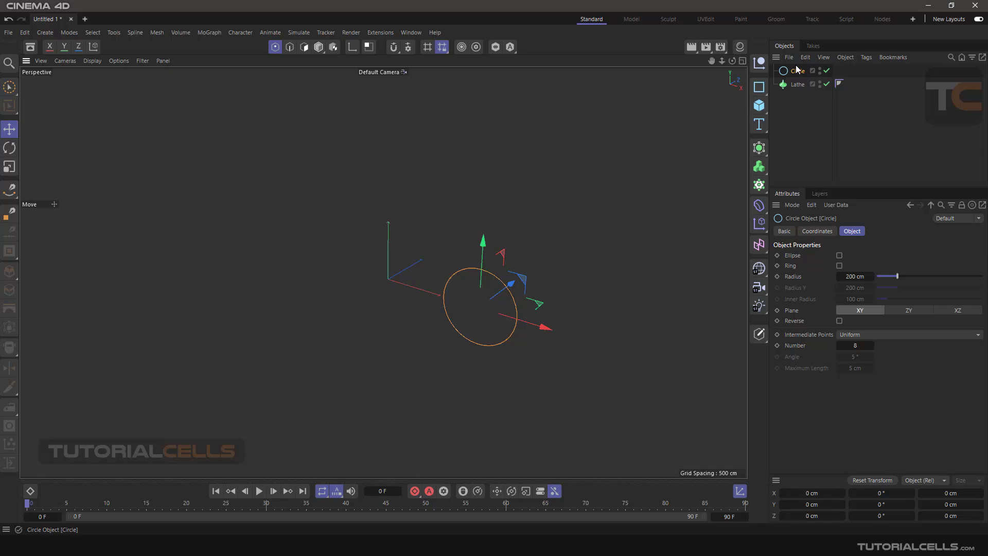
drag(797, 73, 796, 85)
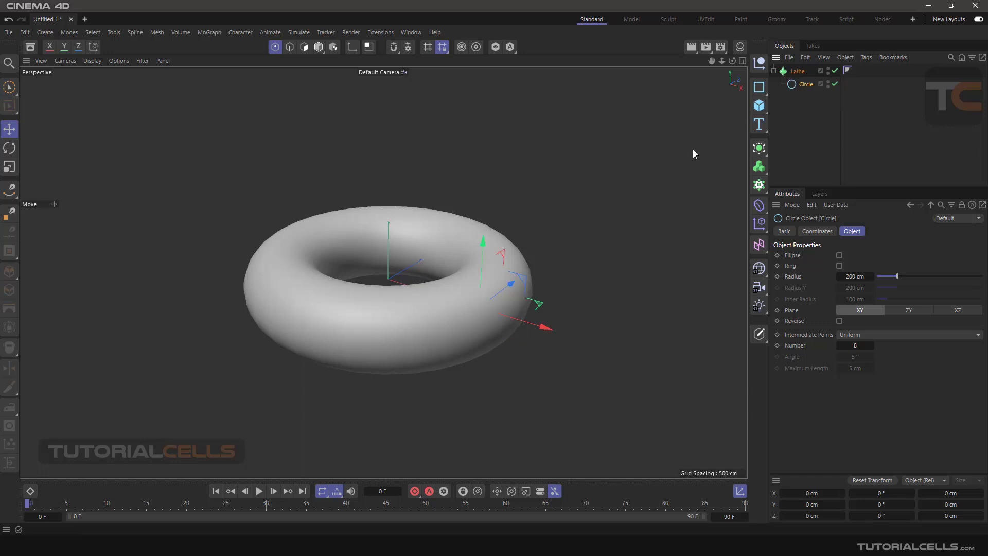
alt+drag(487, 320, 483, 348)
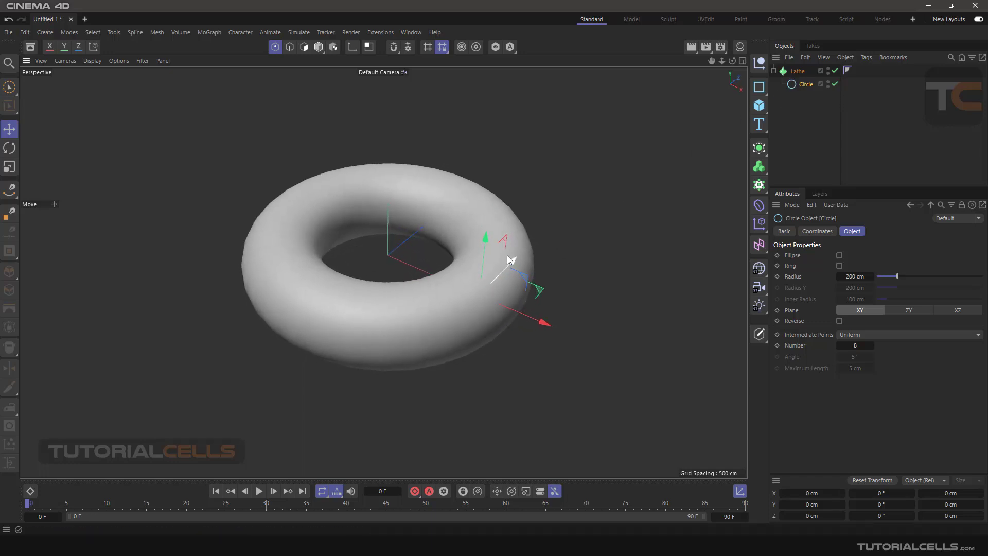
Step: Try smaller sweep angles on the Lathe, from 299° down to 0°, and set the angle to 185°
click(797, 71)
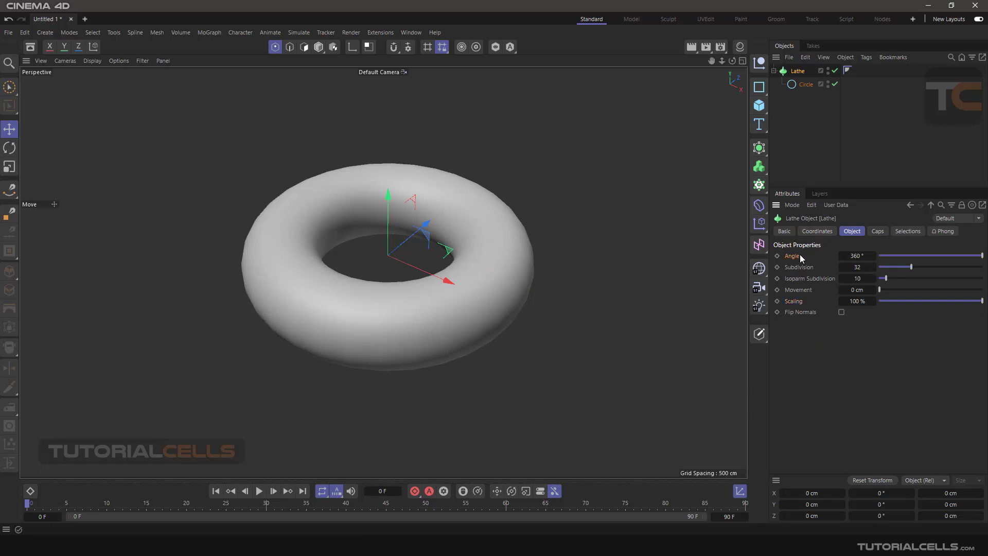
drag(982, 255, 965, 255)
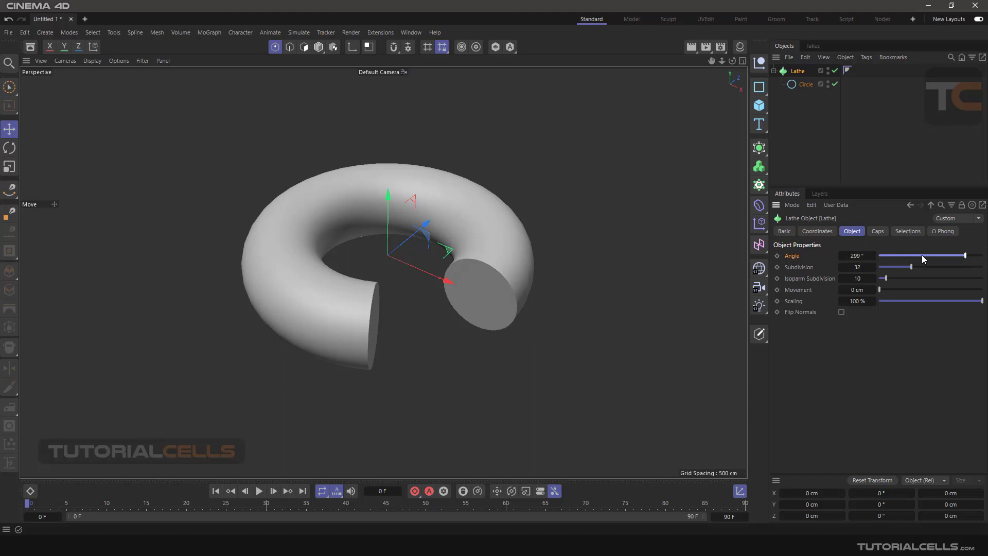
drag(966, 255, 876, 260)
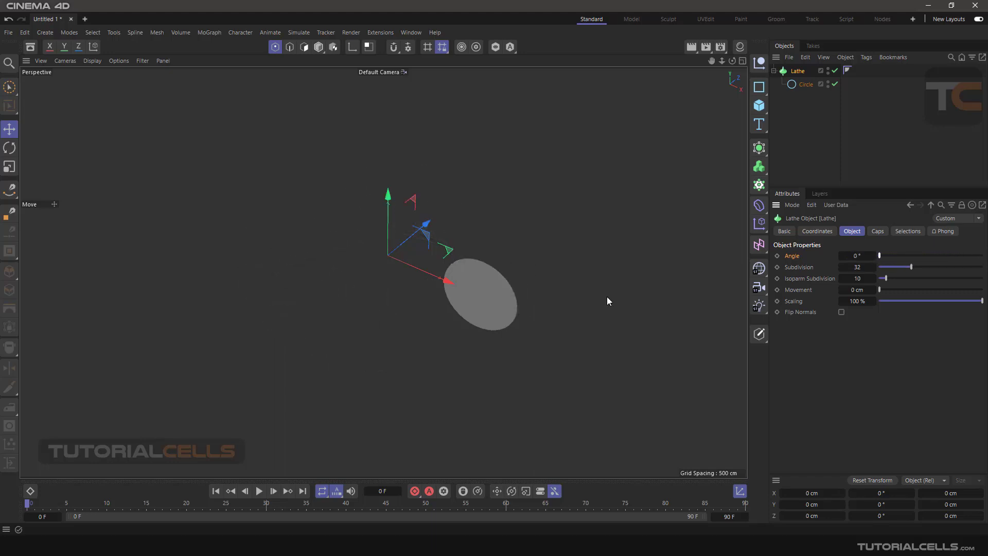
alt+drag(508, 296, 517, 259)
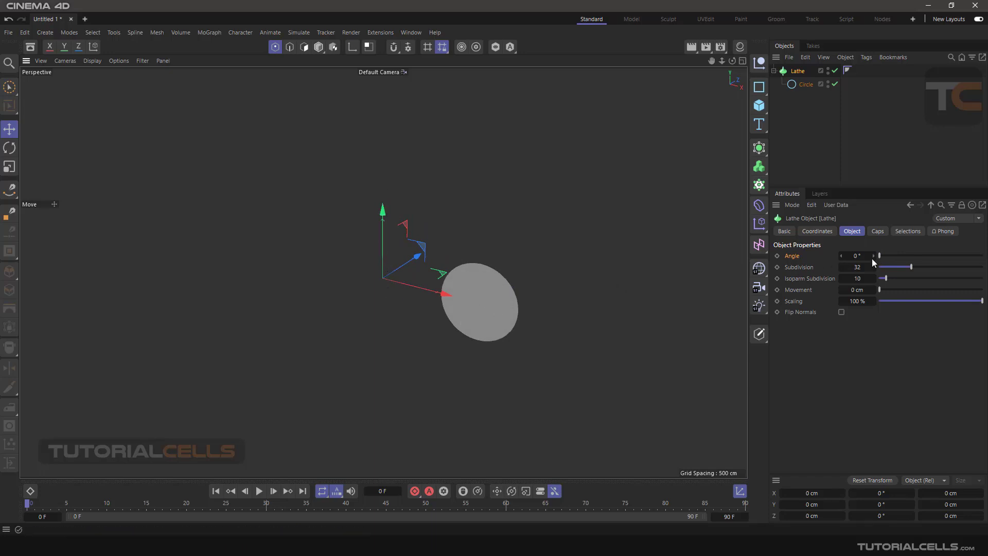
drag(879, 256, 932, 248)
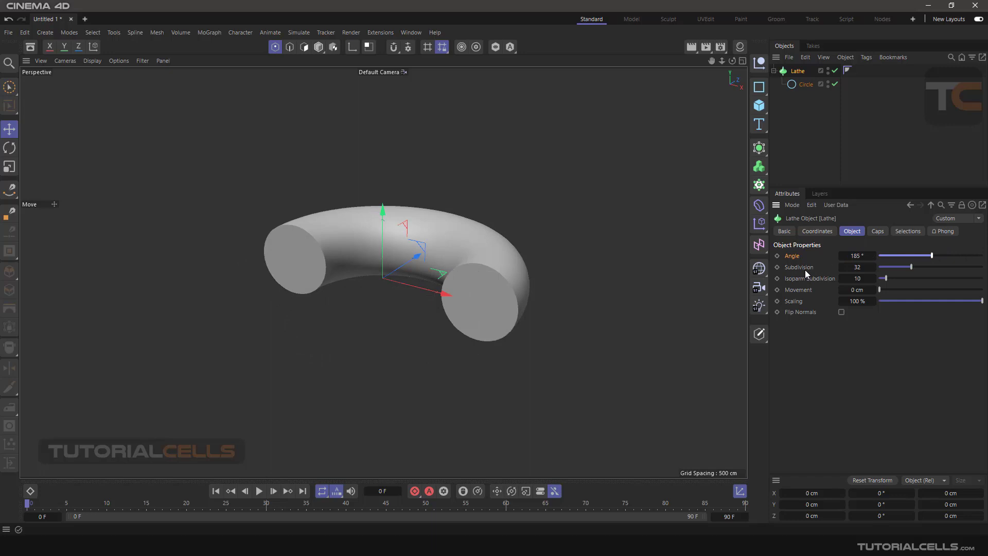
Step: Move the circle profile farther out from the Lathe's axis along X
click(804, 84)
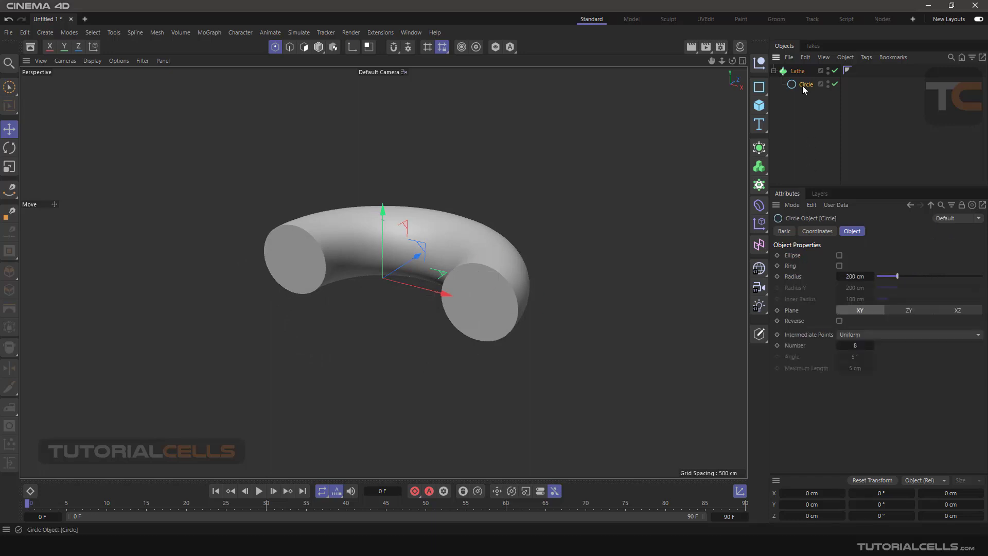
drag(547, 322, 590, 350)
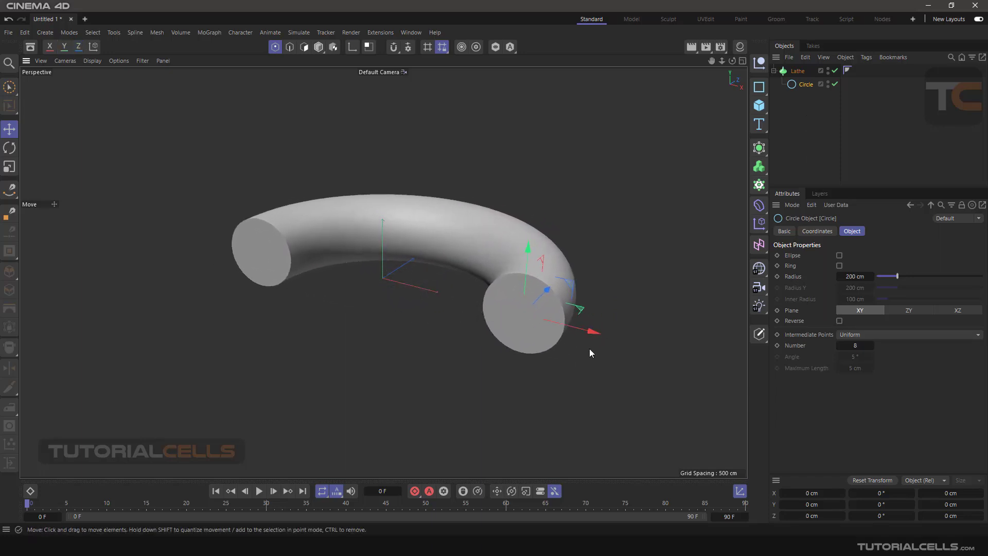
Step: Try the Ring option on the circle to make the swept shape a hollow tube, and turn the option off again
click(839, 266)
alt+drag(539, 302, 655, 280)
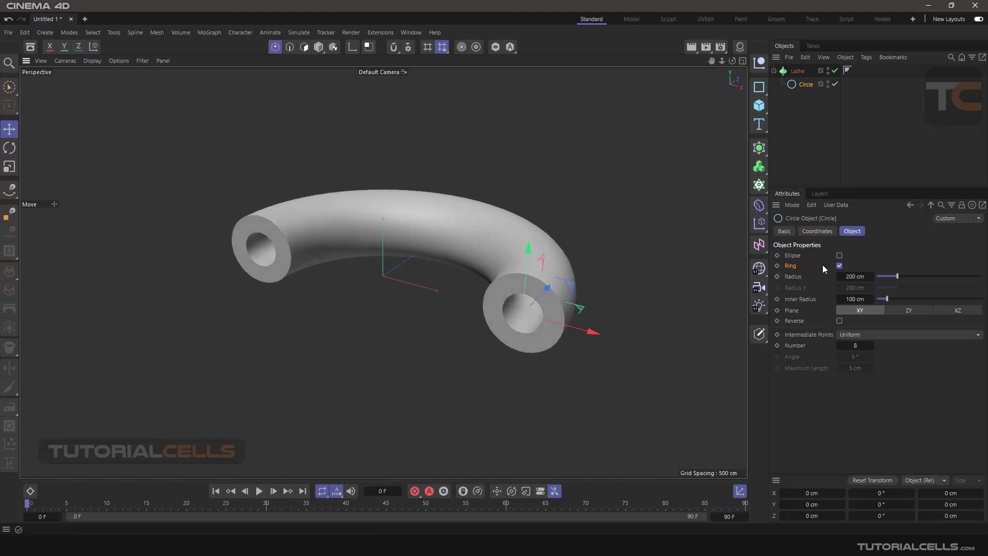
click(839, 265)
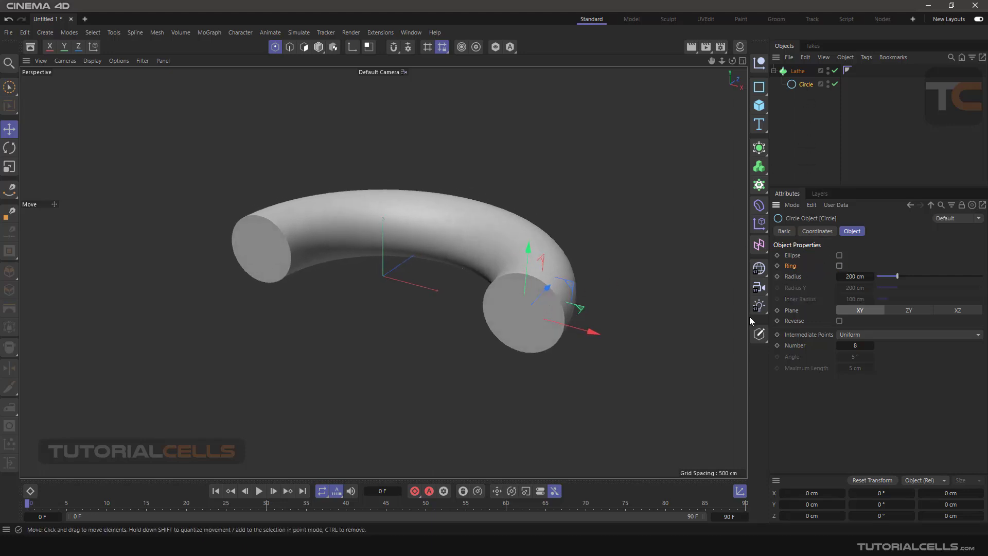
Step: Make the circle editable and move its topmost point down by about 275 cm to hollow out the profile
click(756, 332)
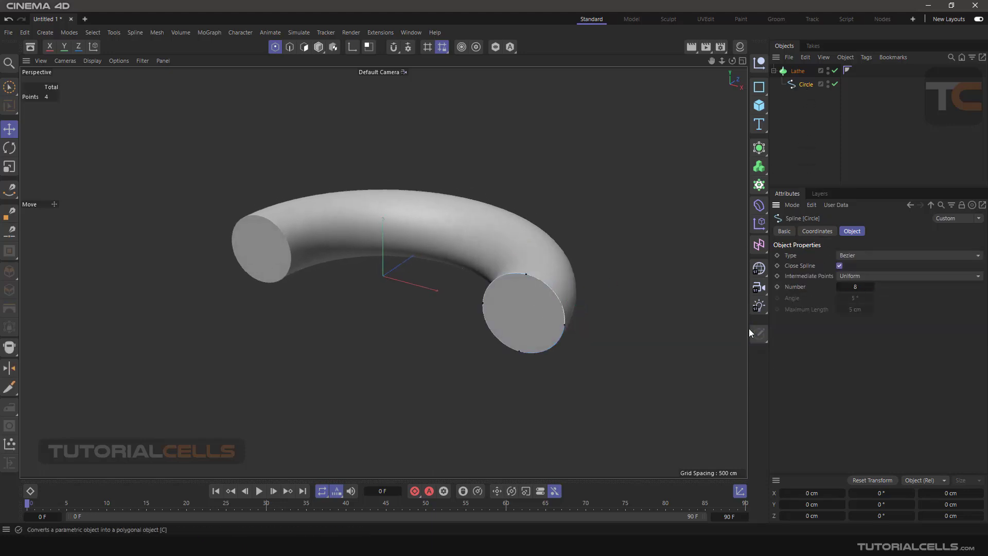
click(526, 276)
drag(533, 229, 533, 262)
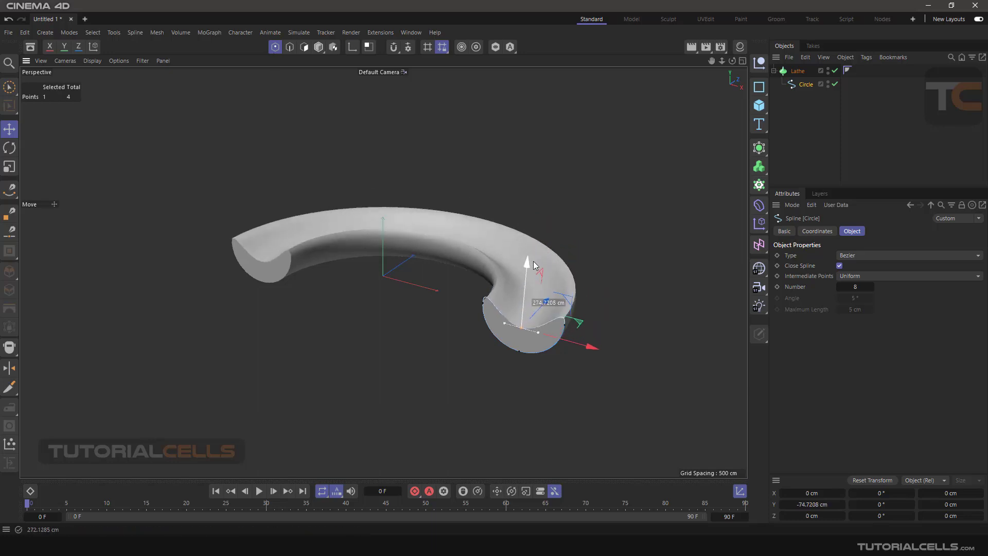
Step: Set the circle spline's intermediate points to Subdivided to smooth the profile
scroll(533, 261, up, 8)
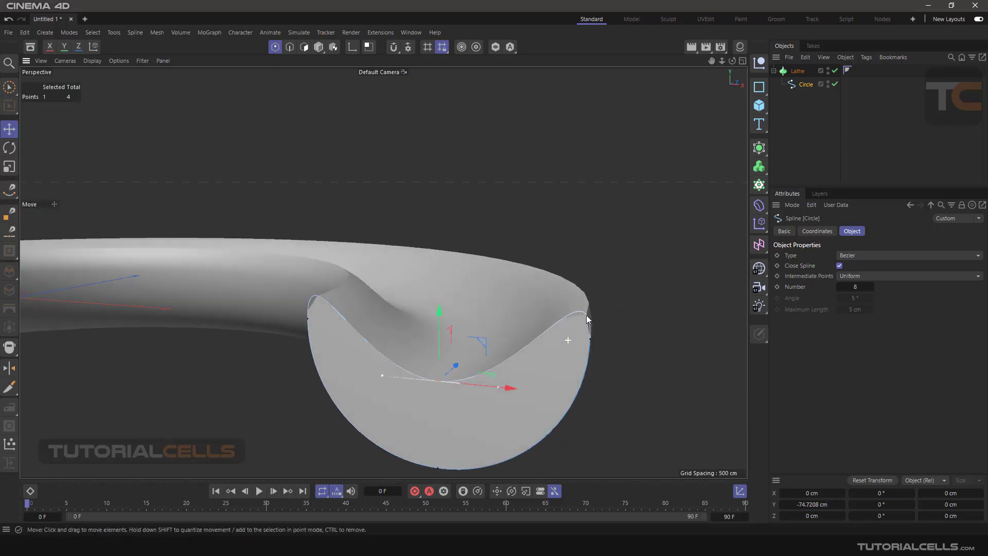
alt+drag(586, 315, 583, 314)
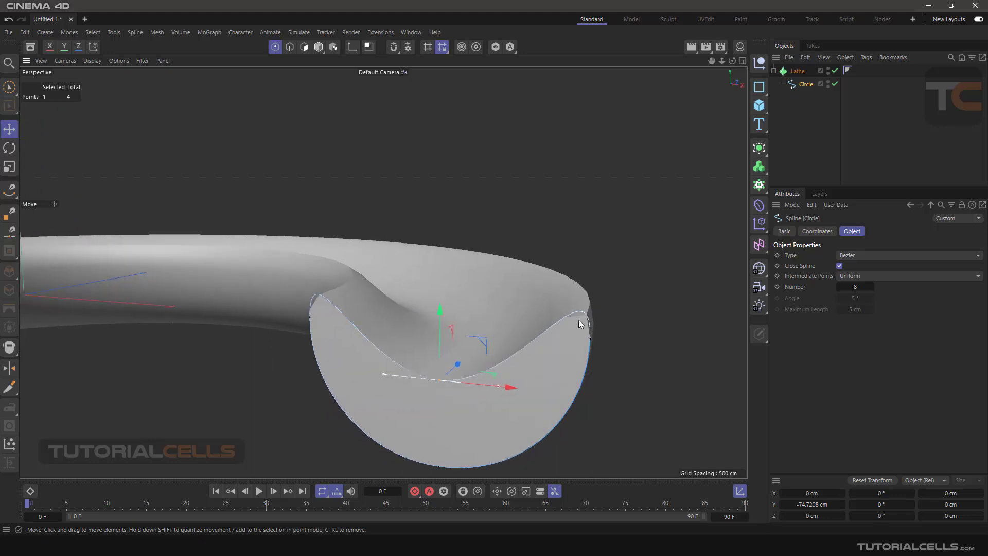
scroll(580, 323, up, 3)
scroll(587, 322, up, 4)
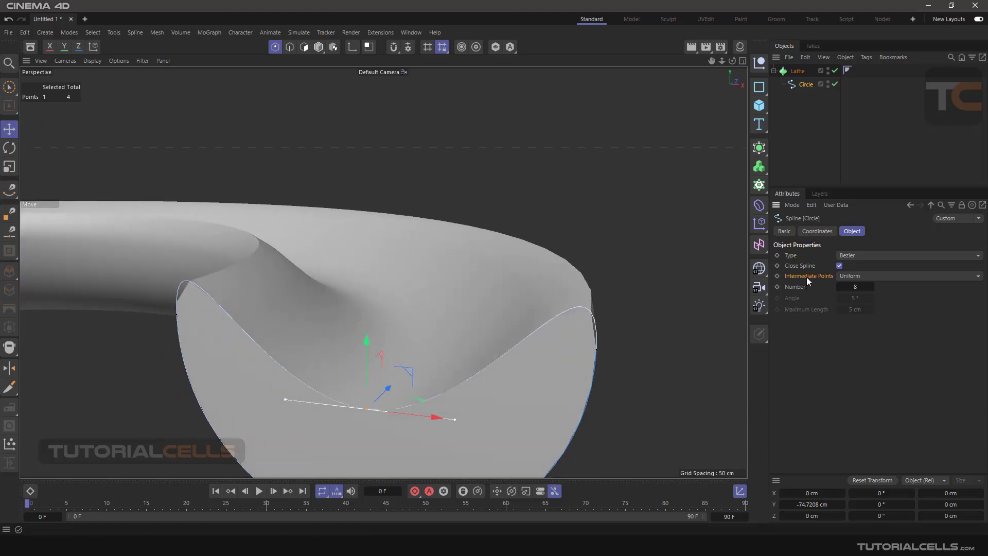
click(851, 276)
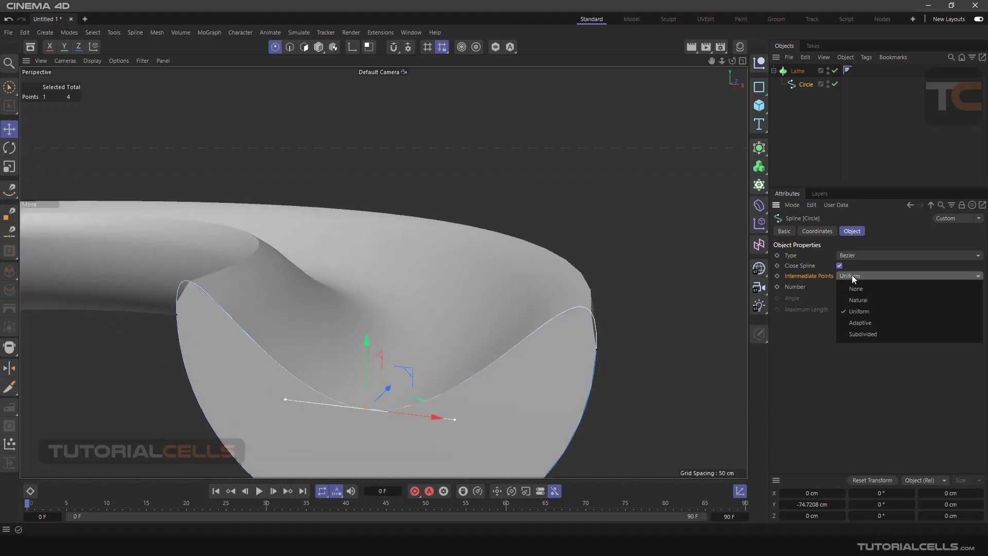
click(861, 334)
scroll(618, 308, down, 6)
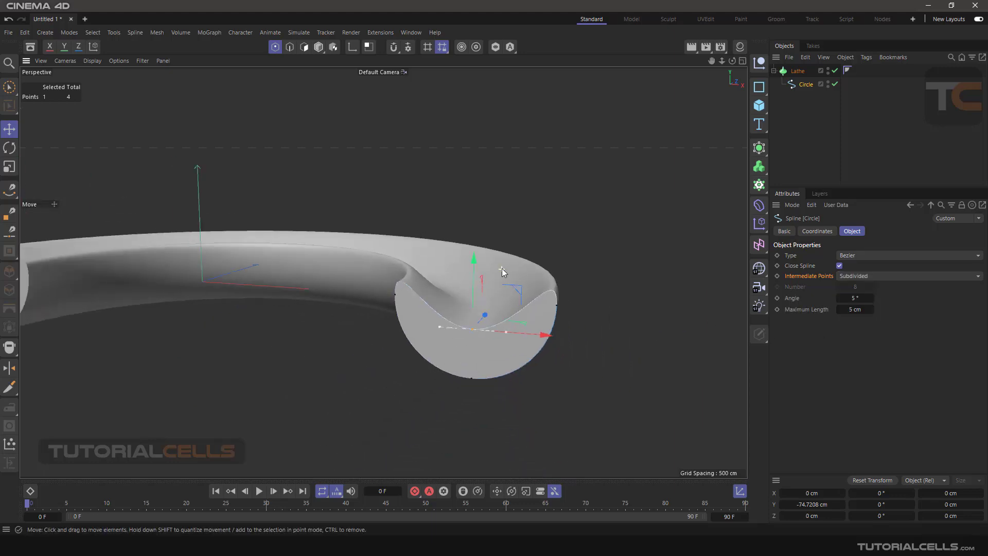
alt+drag(502, 268, 481, 282)
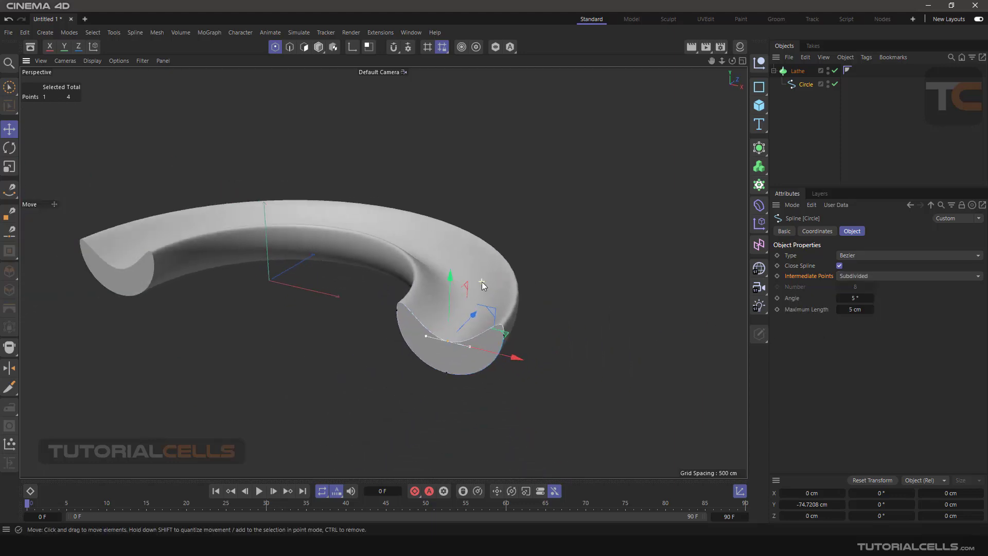
Step: Show the model in the viewport with Gouraud Shading (Lines)
click(93, 61)
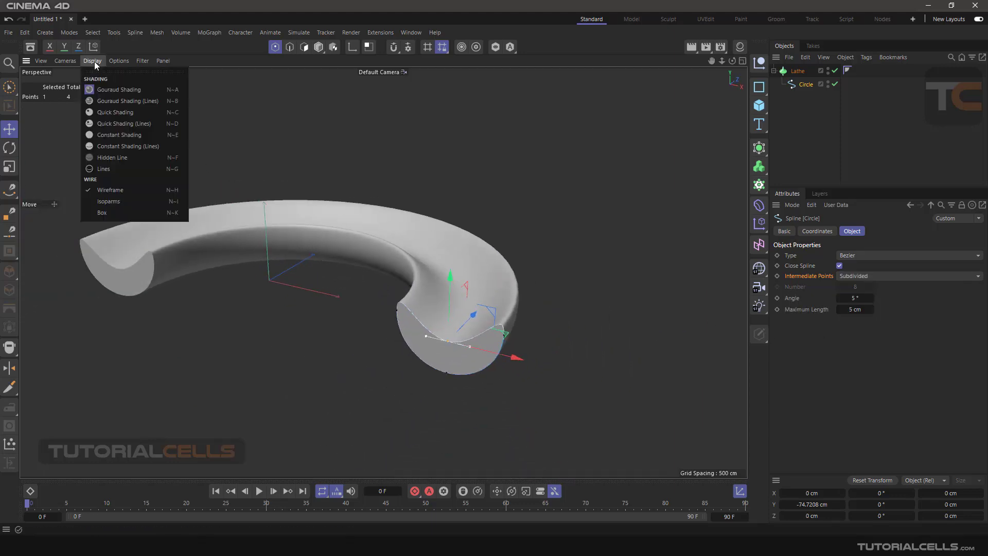
click(103, 101)
scroll(517, 299, up, 2)
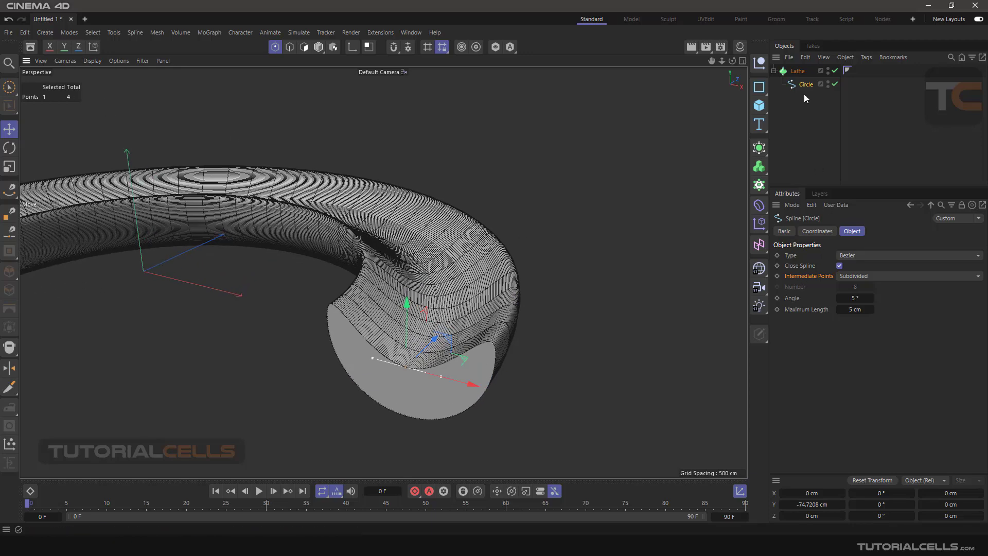
Step: Set the Lathe's subdivision to 73
click(798, 71)
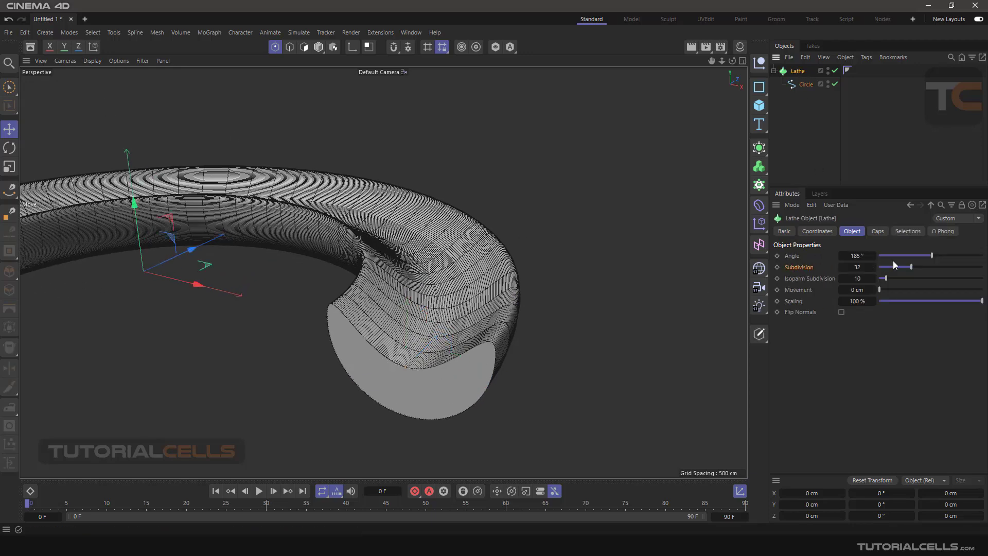
drag(910, 265, 955, 273)
alt+drag(488, 276, 444, 287)
alt+middle_drag(430, 283, 493, 302)
scroll(493, 303, down, 3)
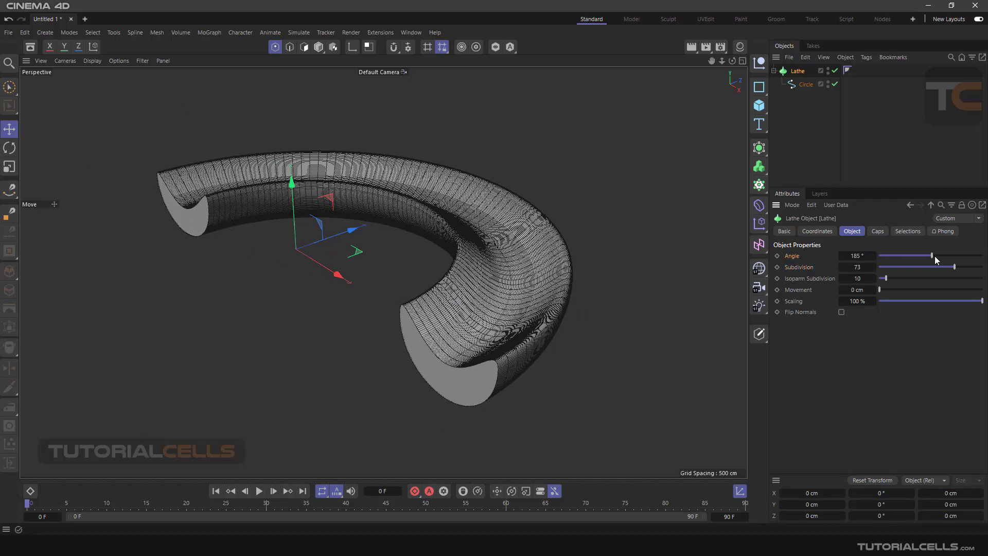
Step: Set the Lathe's angle to 360°, try extending it to 447°, and undo that extension
drag(934, 256, 967, 256)
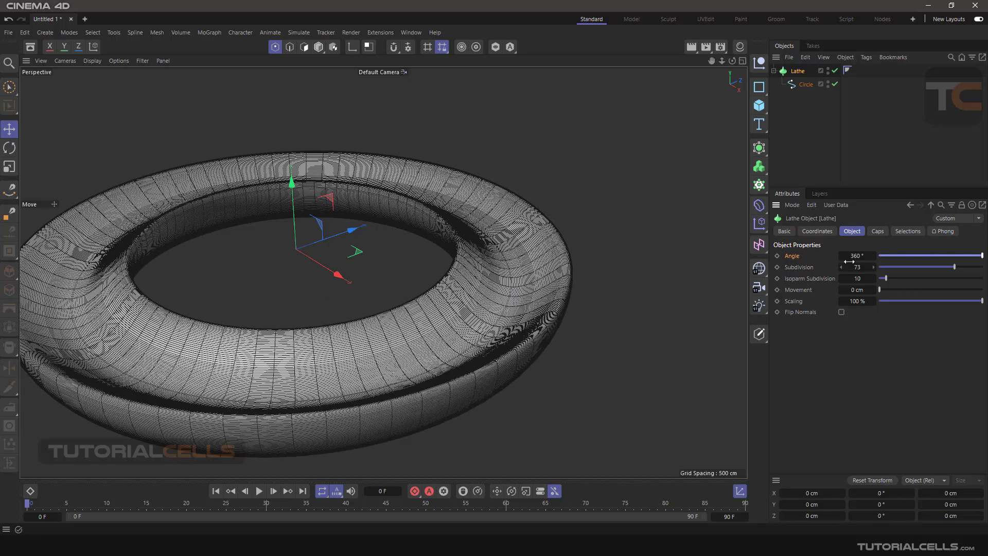
drag(852, 257, 898, 257)
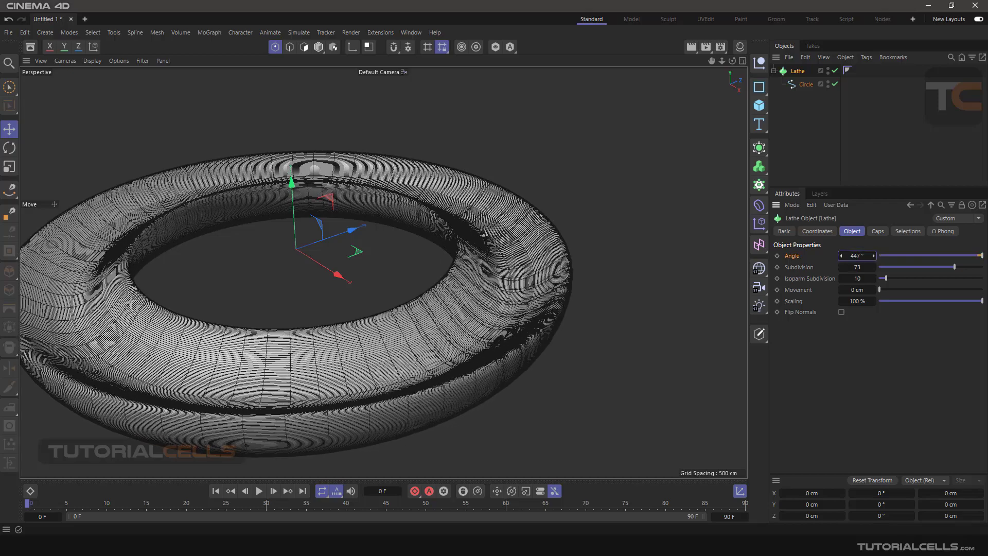
key(ctrl+z)
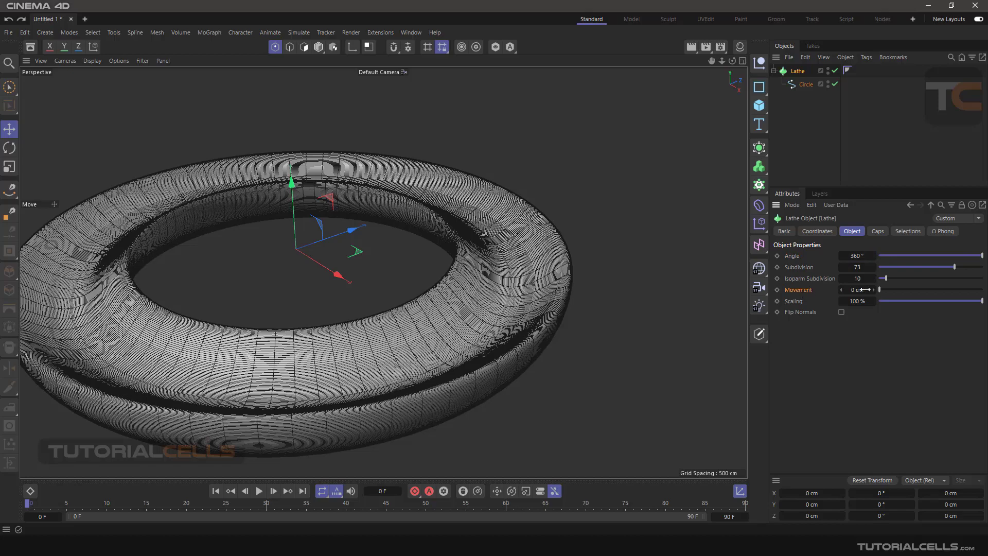
Step: Set the Lathe's movement to 392 cm and its angle to 696° to form a rising spiral
drag(878, 290, 919, 290)
scroll(538, 288, down, 2)
mouse_move(539, 288)
alt+mouse_down()
mouse_move(525, 281)
mouse_move(531, 287)
alt+mouse_up()
drag(857, 255, 918, 256)
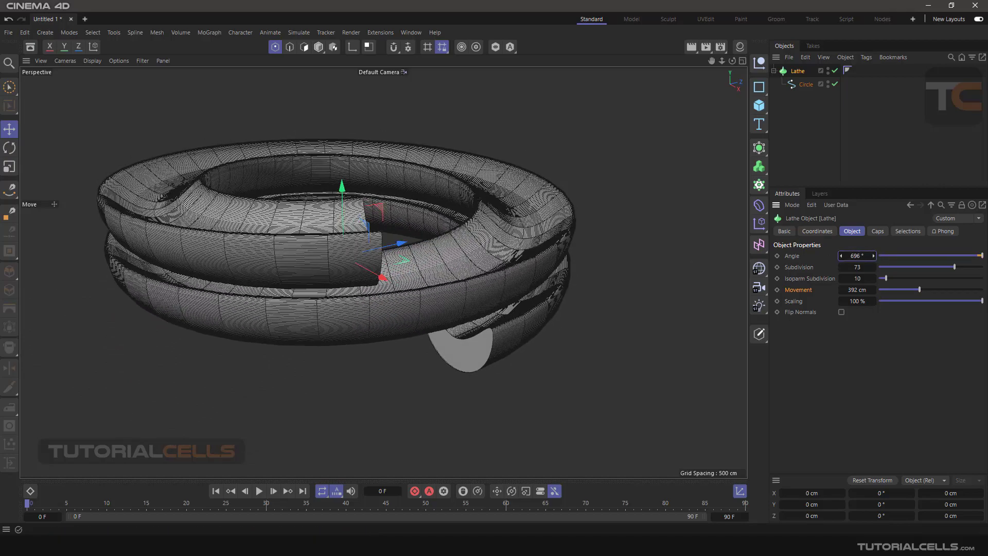
Step: Increase the Lathe's movement to 485 cm and reduce its scaling to 57%
drag(919, 290, 928, 289)
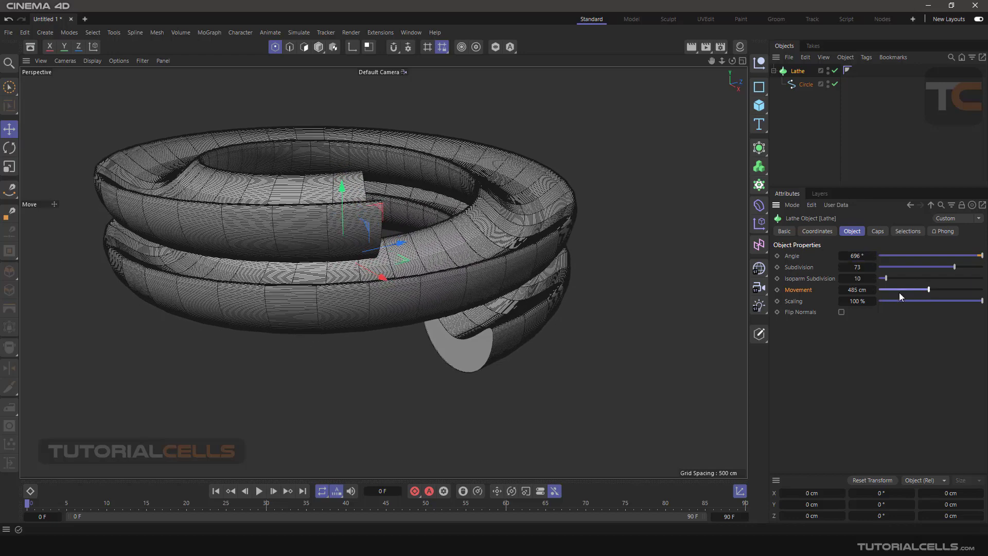
click(797, 300)
drag(968, 303, 938, 303)
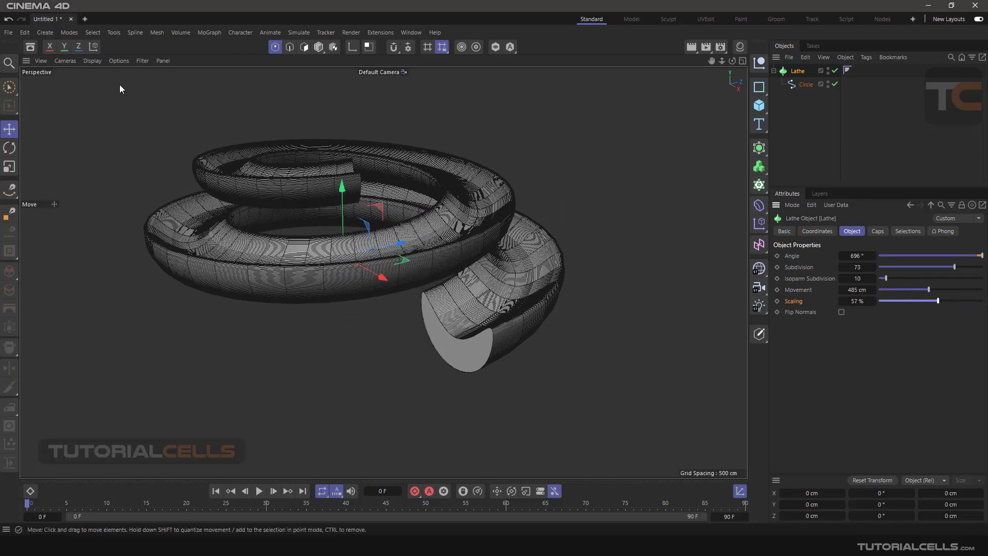
Step: Return the viewport to plain Gouraud Shading without lines and inspect the finished spiral
click(93, 61)
click(105, 73)
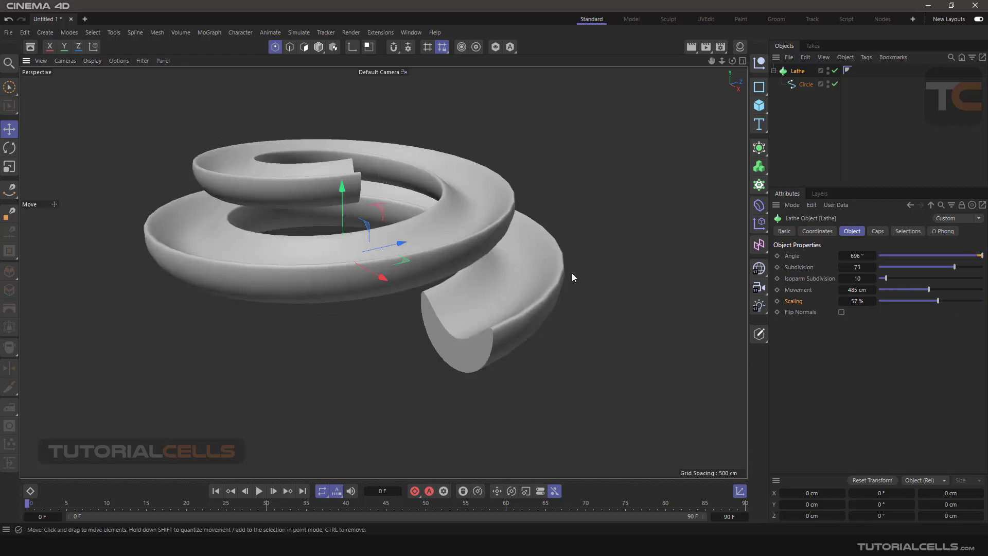
scroll(572, 272, down, 1)
alt+drag(542, 272, 536, 271)
scroll(527, 247, up, 3)
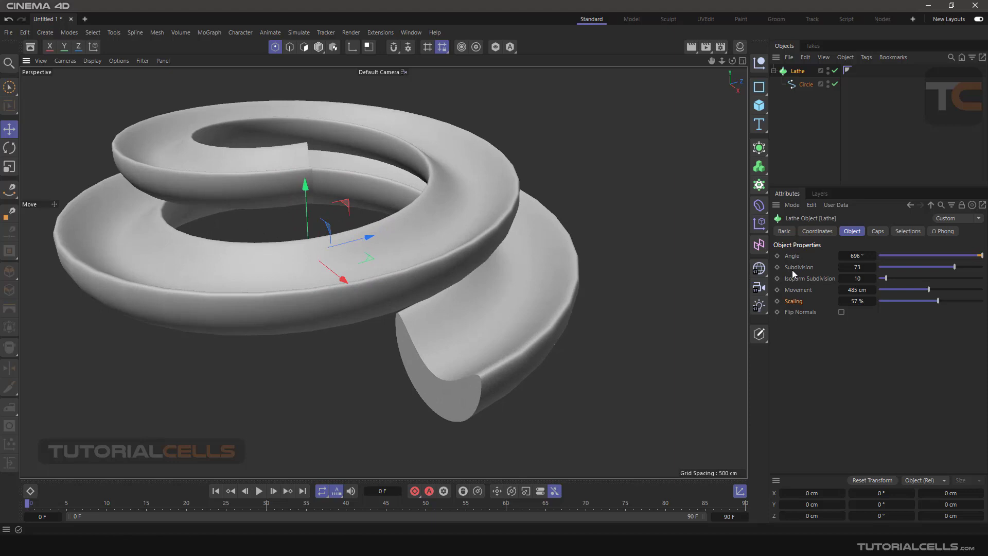
Step: Set the Lathe's subdivision to 209 to smooth the spiral
double_click(857, 267)
text(128)
key(Return)
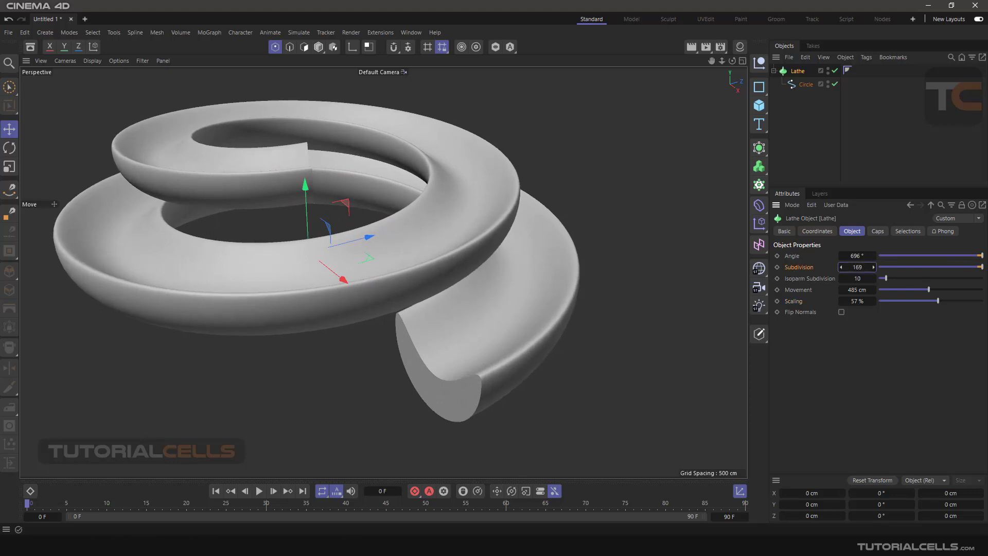
drag(873, 267, 875, 267)
scroll(449, 279, down, 4)
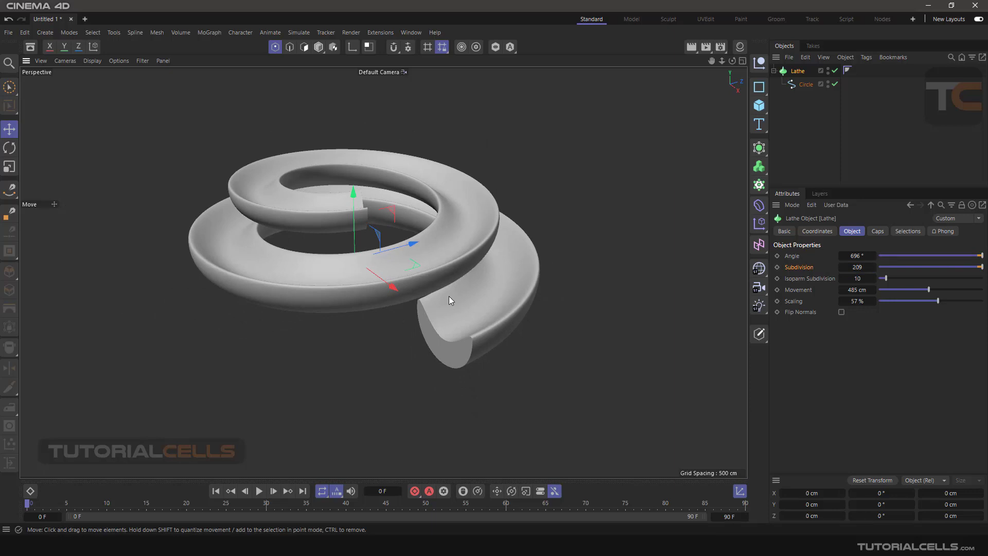
alt+drag(455, 294, 492, 289)
Step: Switch the Lathe's start cap off and back on while viewing the spiral's lower end
click(877, 232)
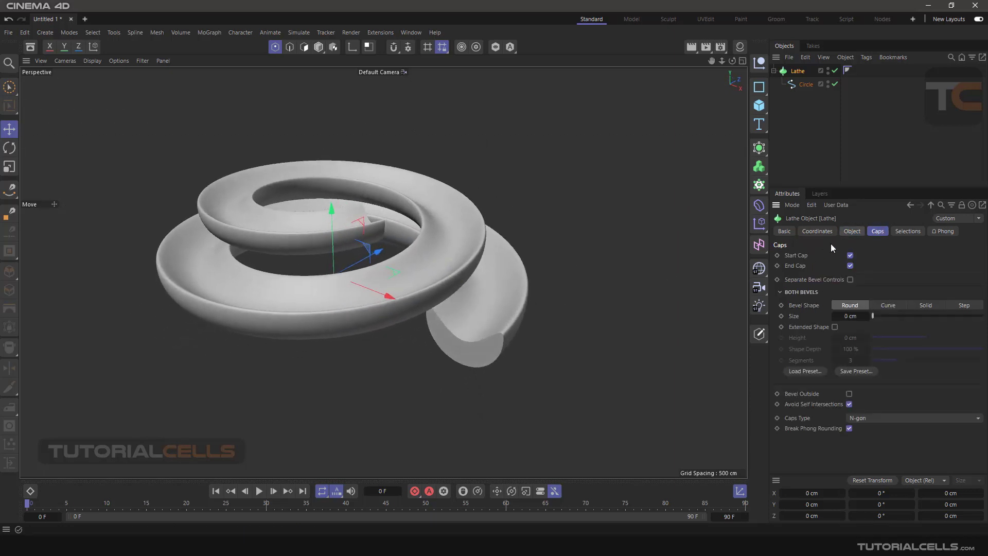
scroll(437, 366, up, 5)
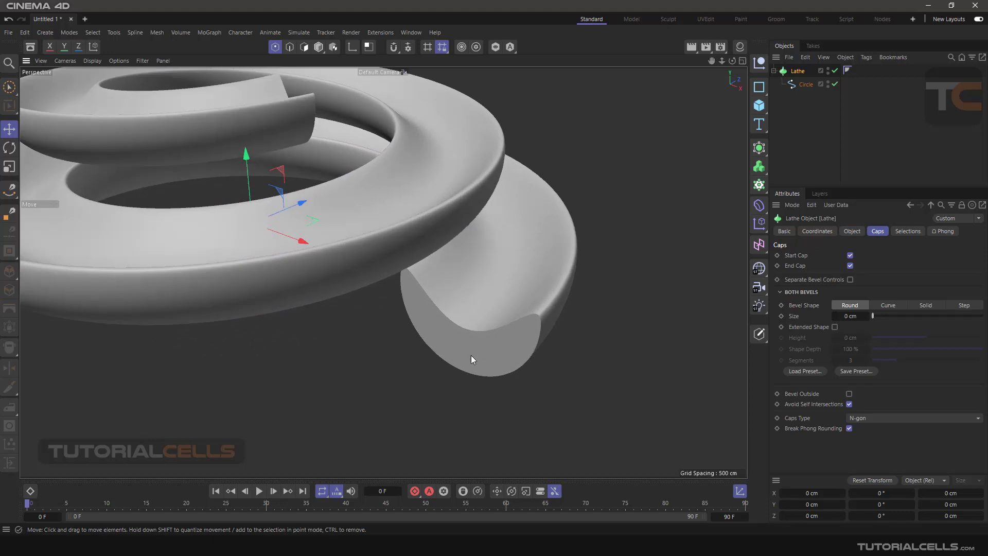
alt+drag(470, 355, 494, 329)
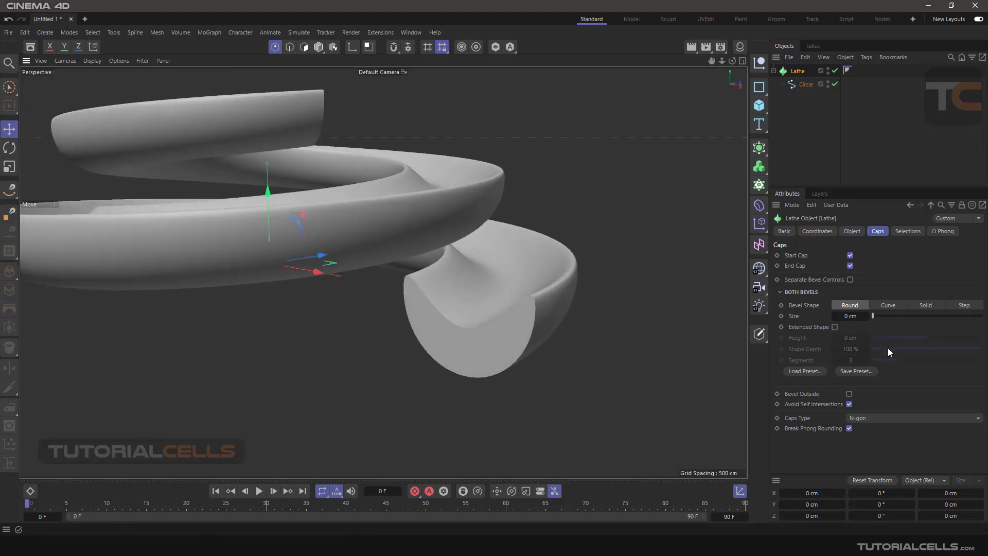
click(850, 255)
mouse_move(590, 303)
alt+mouse_down()
mouse_move(579, 287)
mouse_move(611, 280)
mouse_move(600, 286)
alt+mouse_up()
click(850, 255)
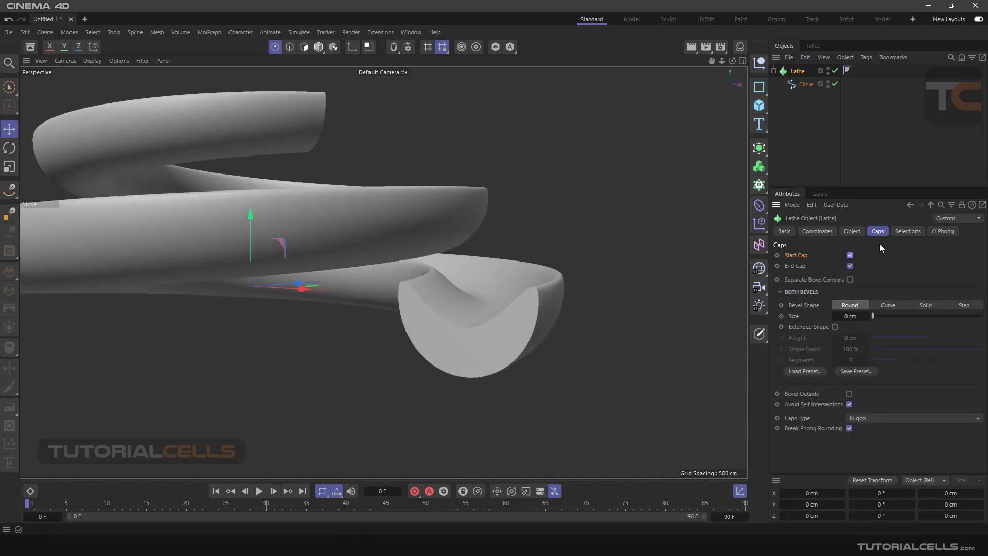
Step: Review the Lathe's polygon and edge selection options and view the whole spiral
click(907, 231)
alt+drag(556, 309, 545, 330)
scroll(534, 315, down, 3)
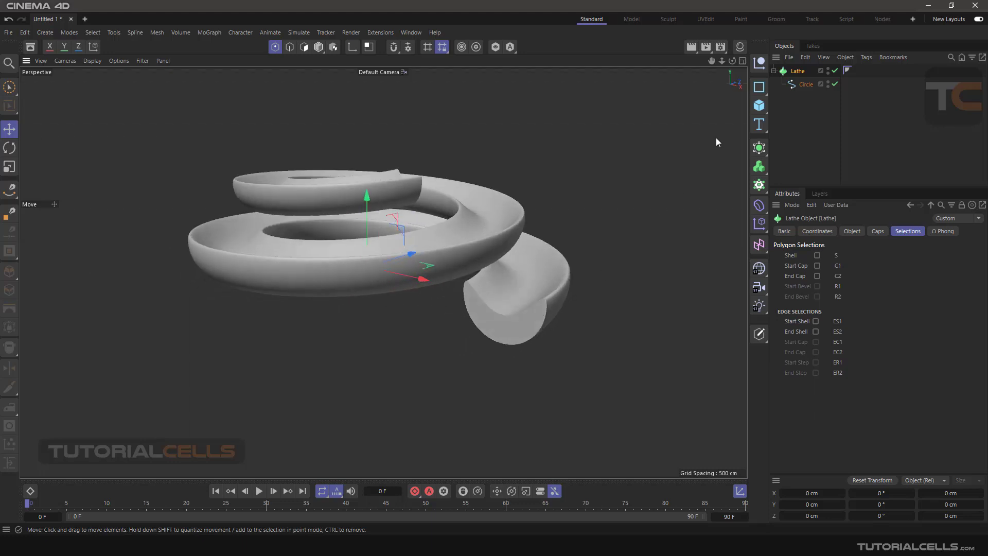
Step: Delete the Lathe with its circle spline and show the grid in the perspective view
key(Delete)
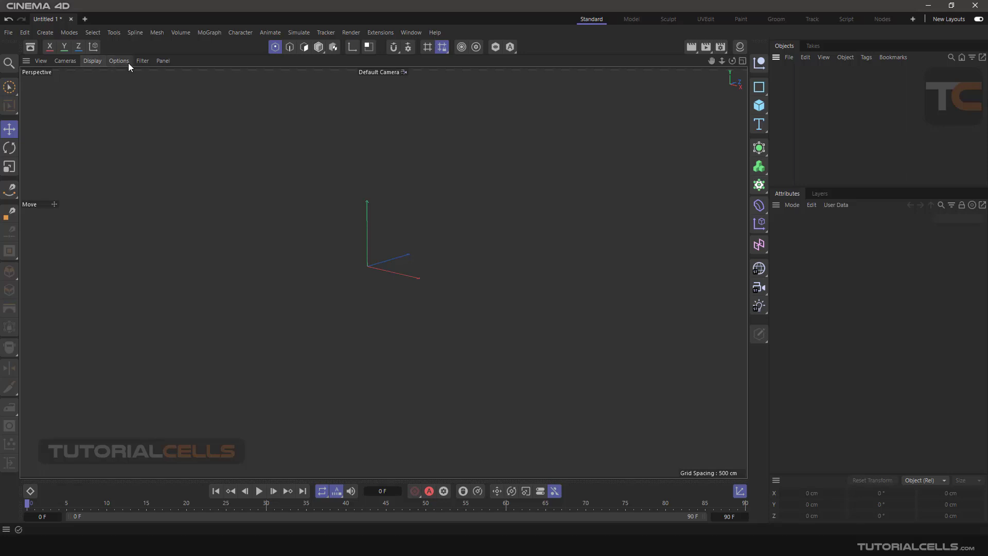
click(143, 60)
click(157, 128)
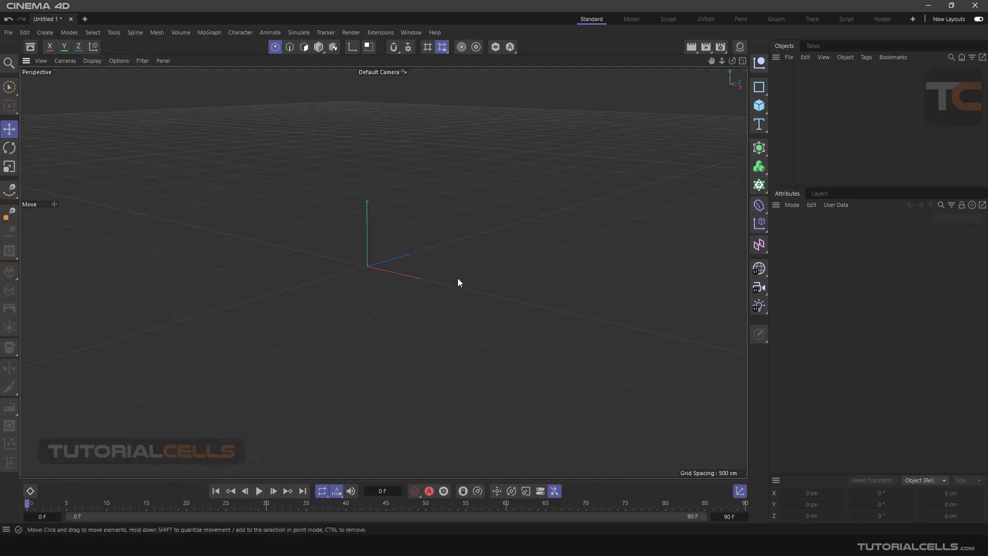
Step: Draw an open, wavy nine-point Bezier profile about 500 cm tall with the Spline Pen beside the vertical axis in the Right view
middle_click(379, 257)
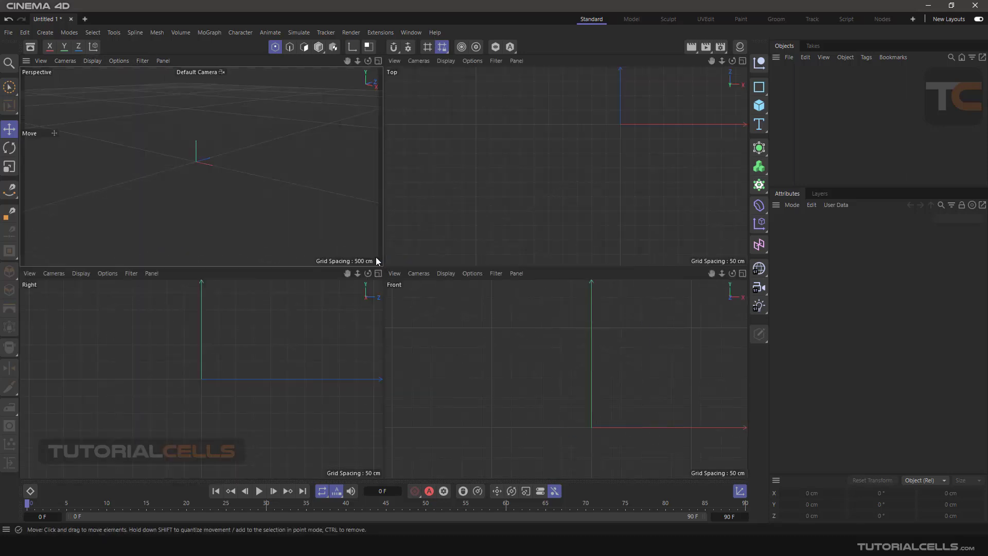
middle_click(218, 349)
scroll(409, 258, down, 1)
alt+middle_drag(399, 229, 402, 246)
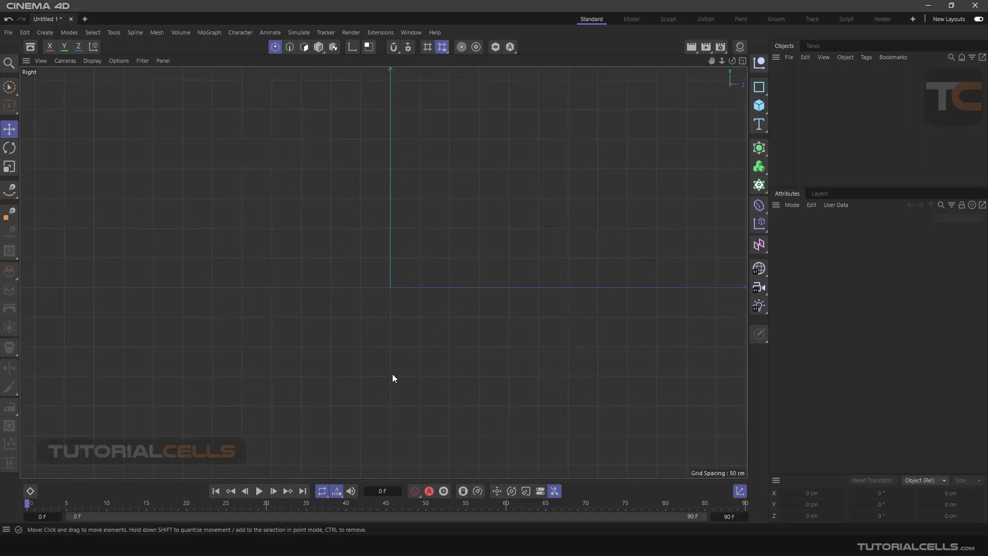
click(14, 190)
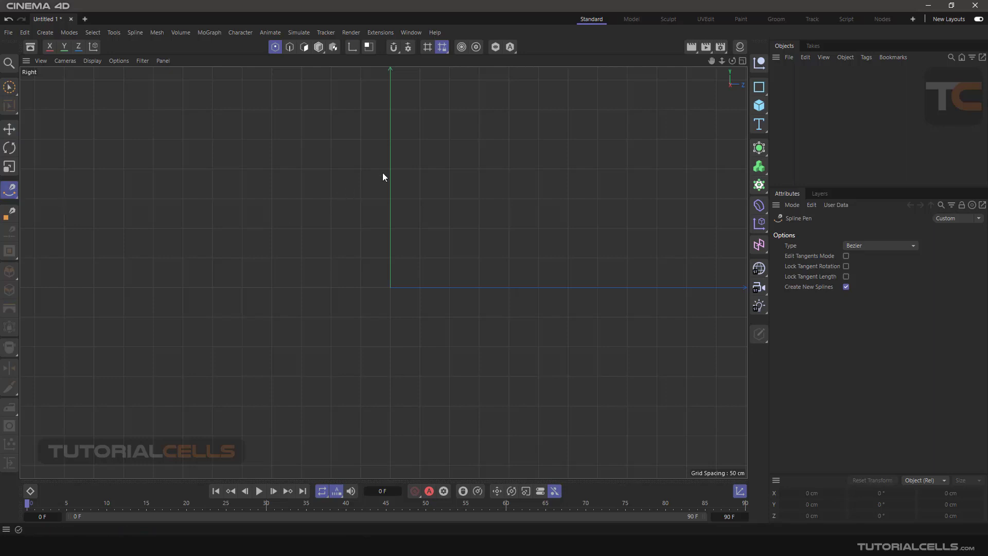
drag(399, 153, 404, 236)
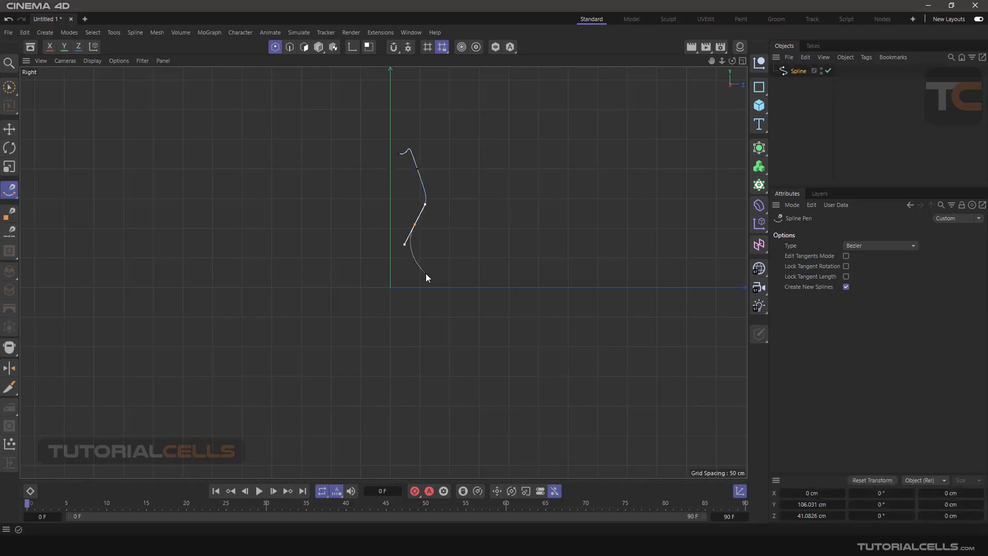
drag(428, 277, 434, 309)
drag(419, 347, 416, 431)
click(412, 449)
click(395, 451)
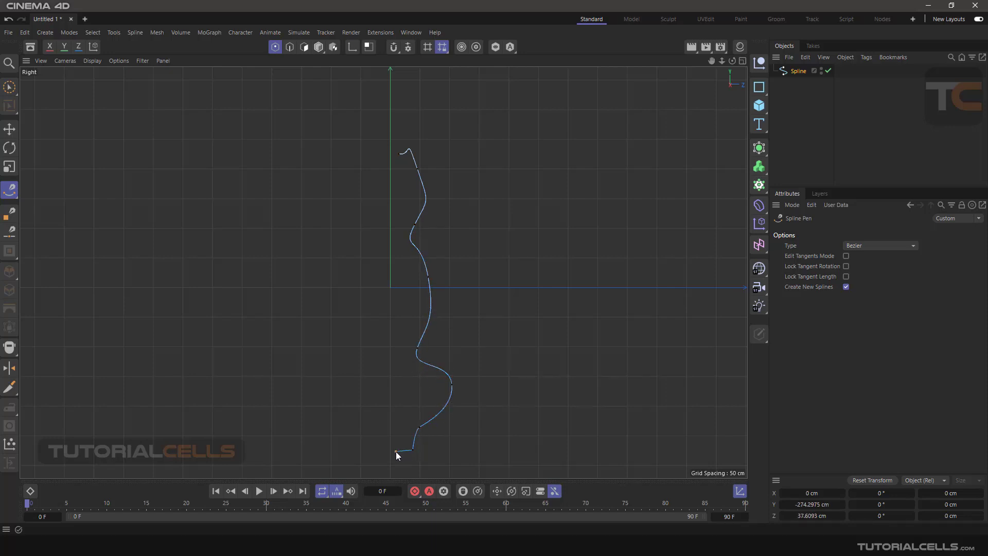
key(Escape)
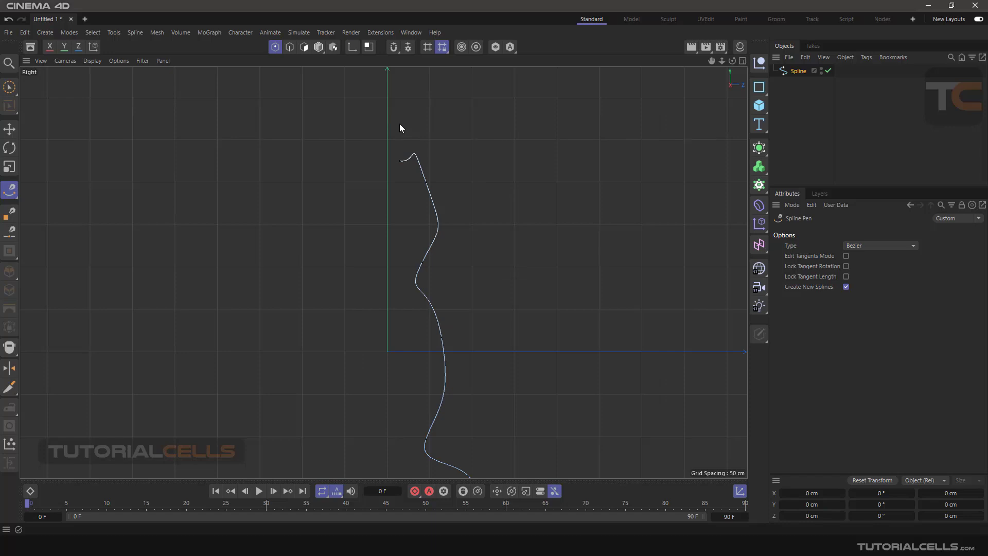
Step: Raise the top end point of the profile to about Y 246 cm
scroll(400, 129, up, 5)
drag(397, 184, 395, 150)
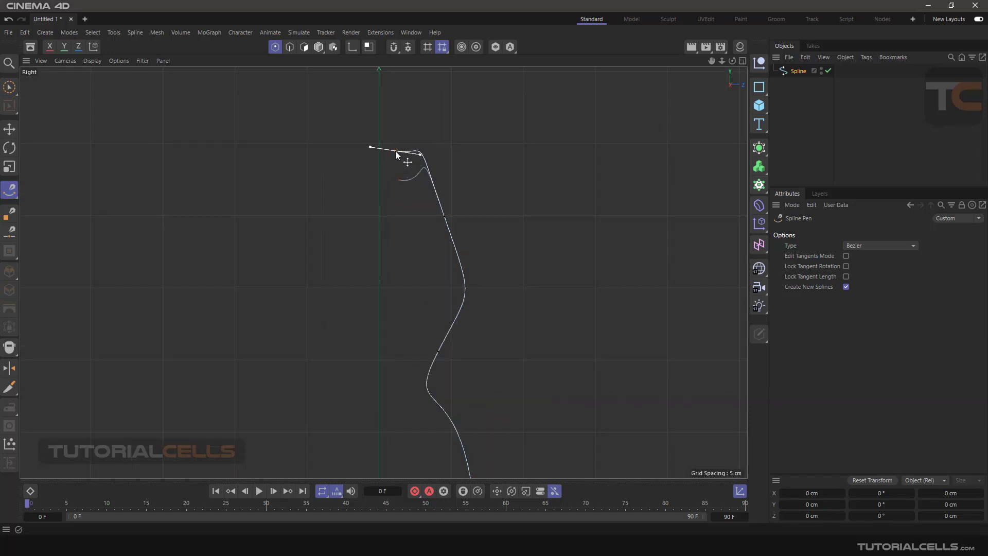
scroll(452, 226, down, 5)
Step: Examine the profile's position relative to the world axes from several angles in the perspective view
middle_click(391, 209)
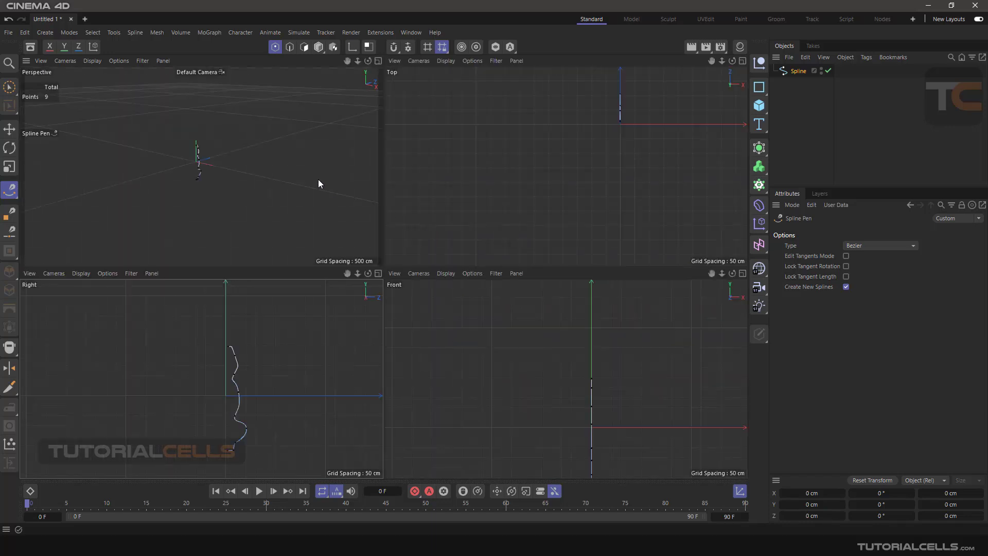
middle_click(269, 209)
scroll(387, 243, up, 3)
alt+middle_drag(372, 255, 442, 224)
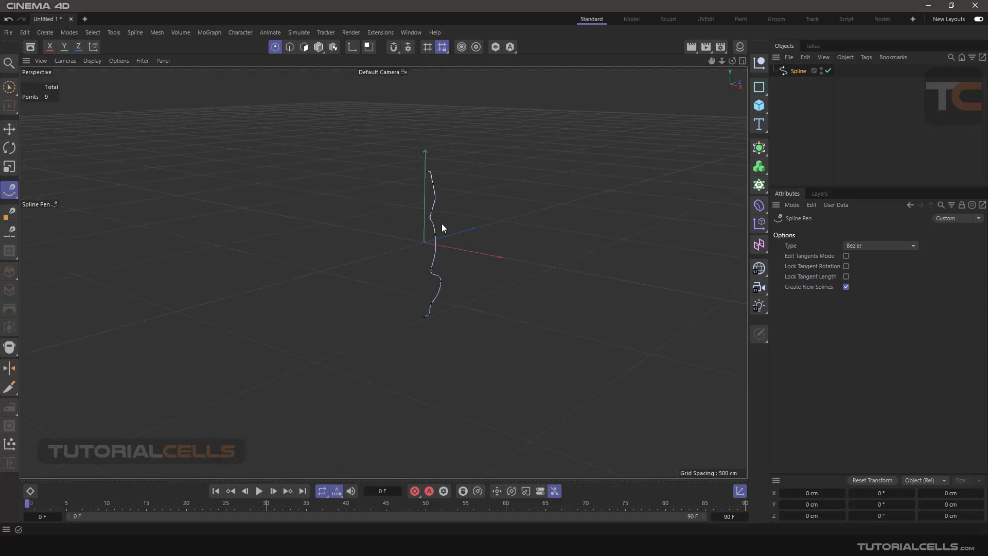
scroll(441, 223, up, 3)
alt+drag(441, 223, 401, 242)
alt+middle_drag(402, 247, 272, 254)
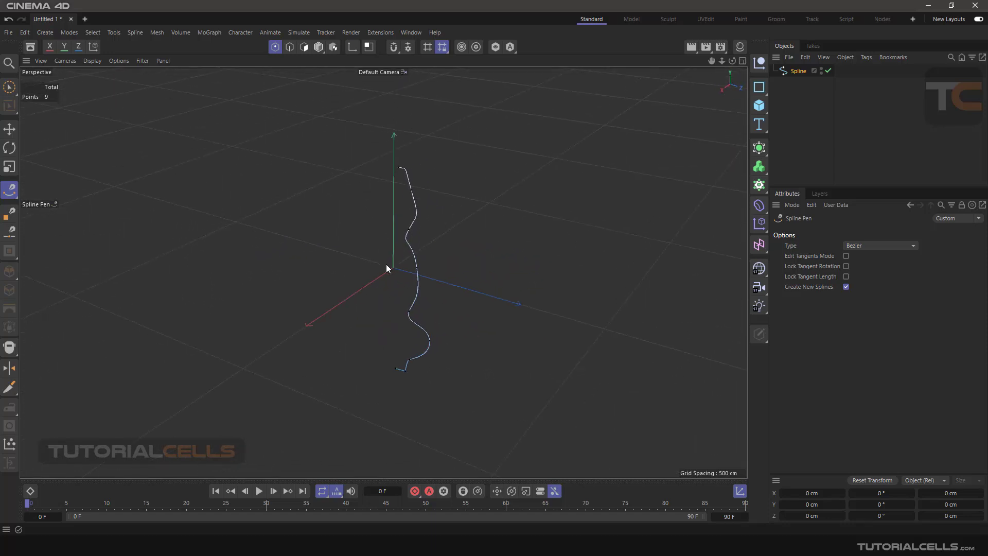
alt+drag(386, 264, 381, 268)
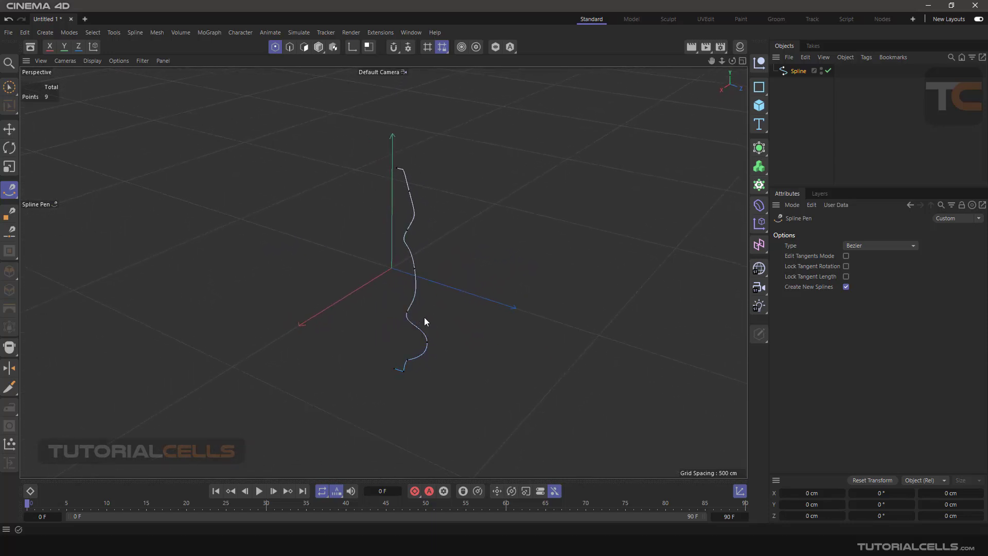
alt+middle_drag(424, 318, 459, 295)
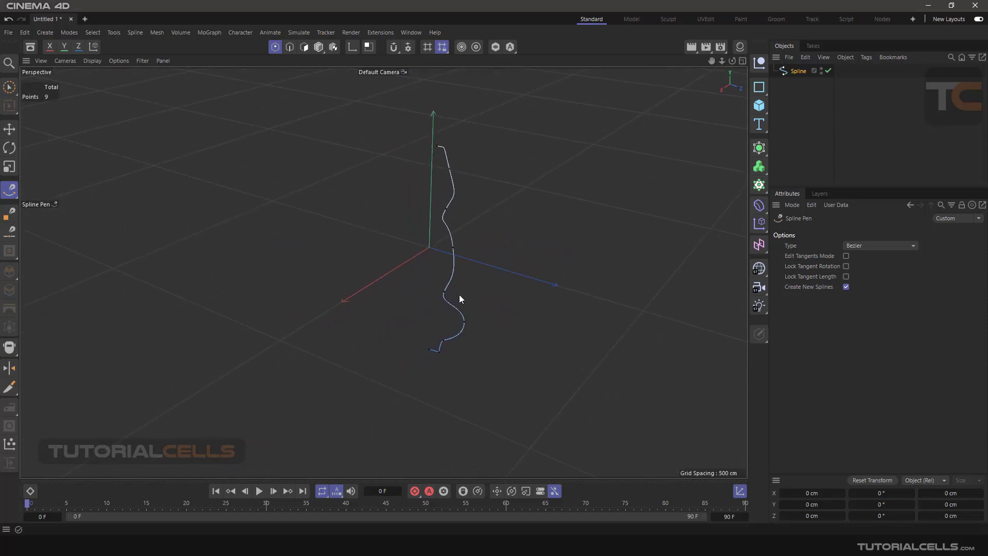
Step: Add a Lathe generator and make the drawn spline its child to revolve the profile
click(759, 148)
click(802, 188)
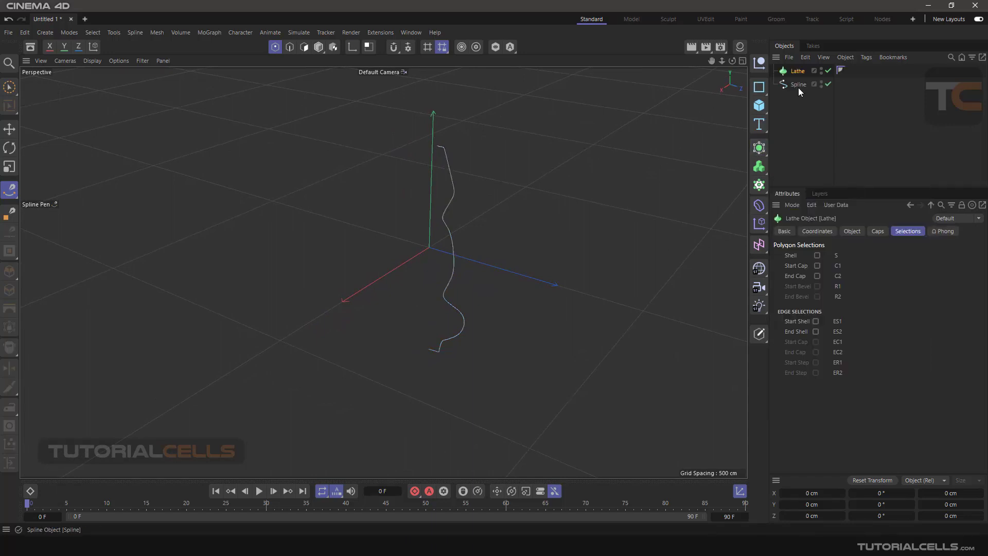
drag(794, 68, 795, 69)
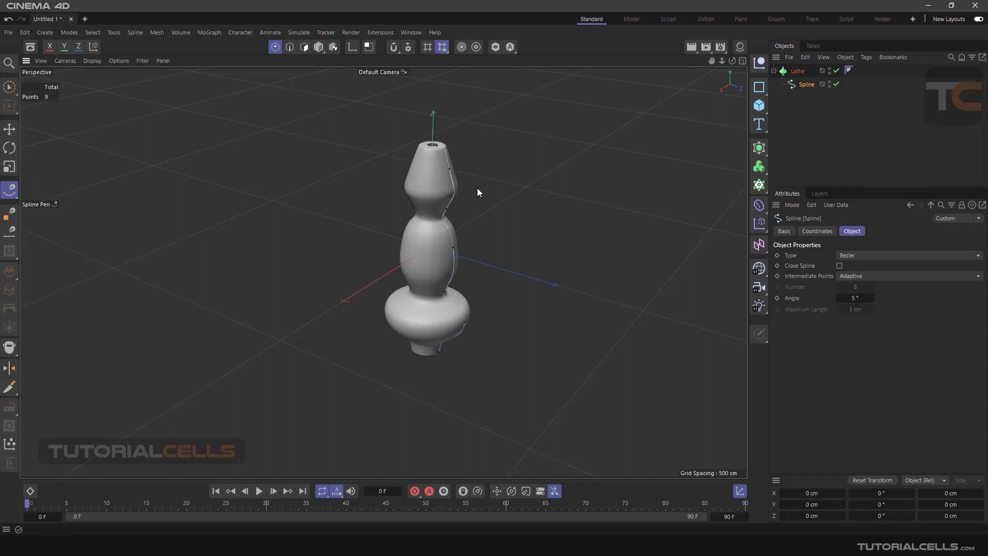
mouse_move(477, 187)
alt+mouse_down()
mouse_move(328, 166)
mouse_move(419, 165)
mouse_move(468, 178)
alt+mouse_up()
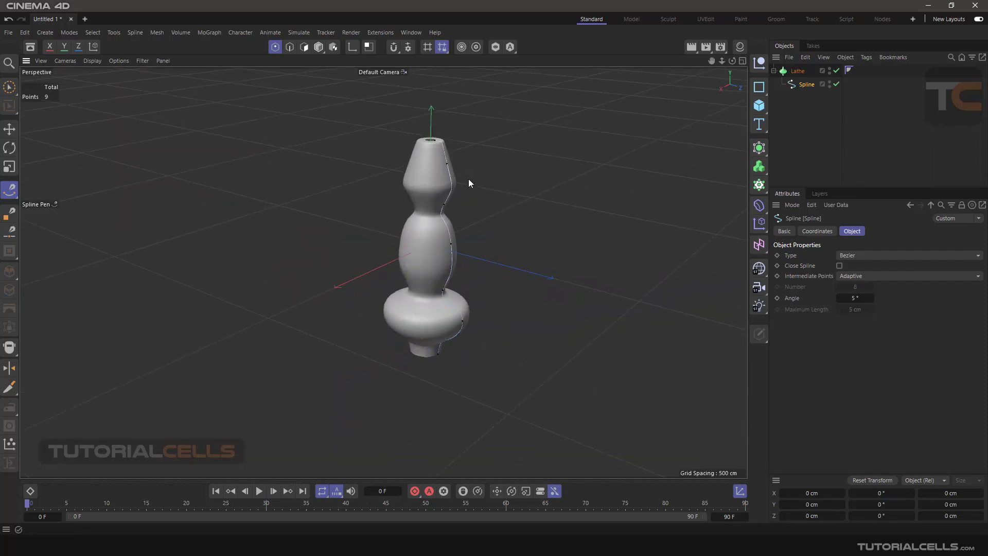
Step: Move the profile's upper waist point outward to about Z 44 cm and its lower waist point to about Z 47 cm
scroll(443, 189, up, 2)
click(444, 207)
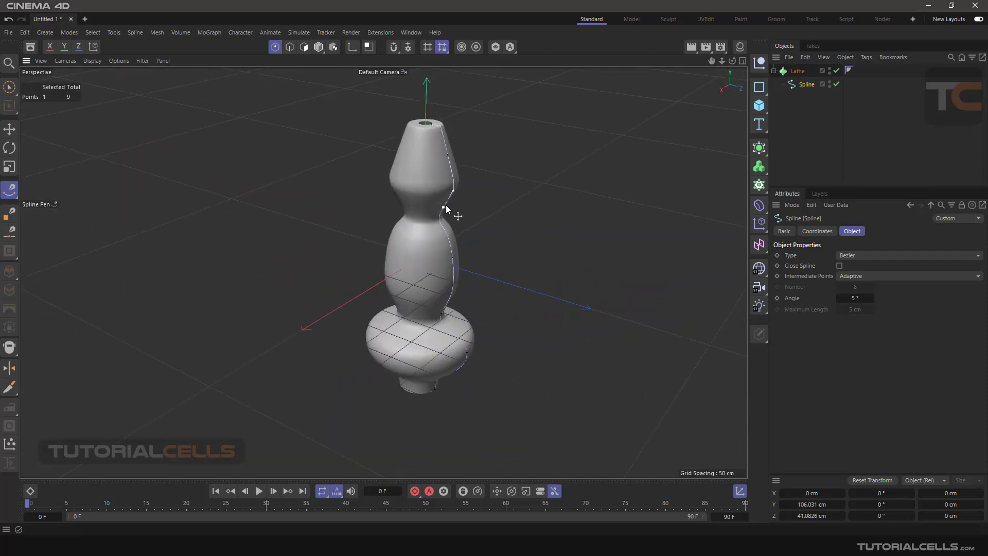
click(10, 130)
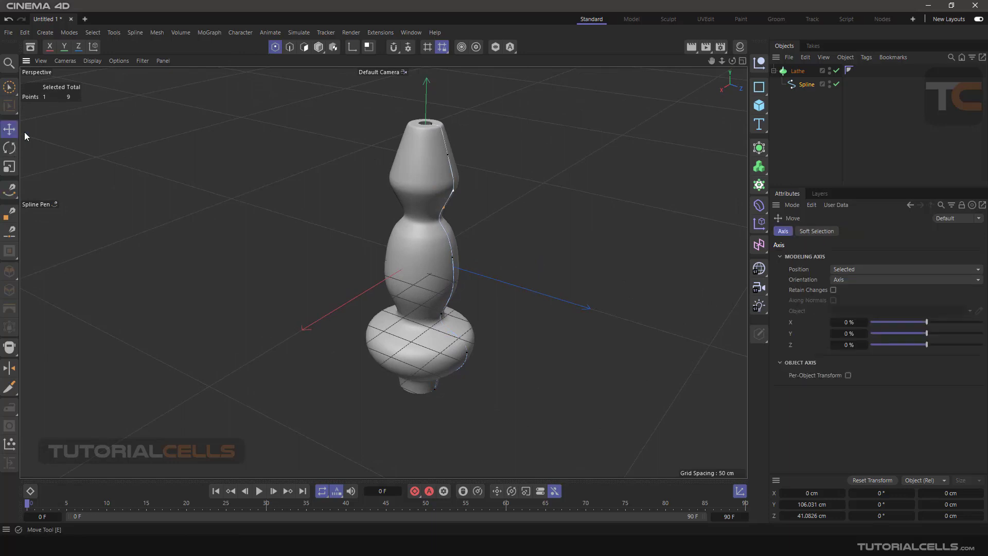
mouse_move(501, 223)
mouse_down()
mouse_move(520, 223)
mouse_move(508, 224)
mouse_up()
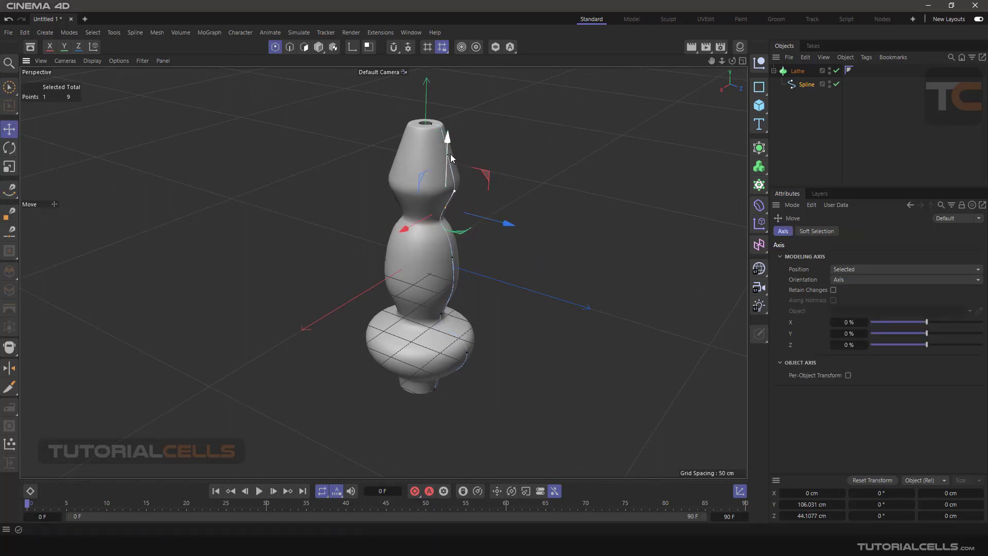
click(444, 315)
drag(470, 324, 480, 328)
scroll(412, 122, up, 5)
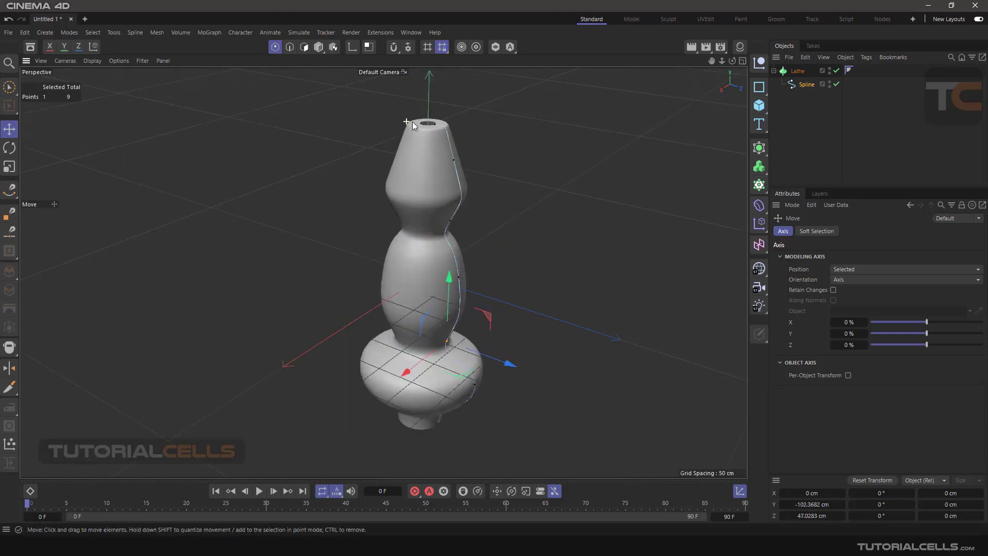
Step: Move the profile's top end point along Z toward the axis to about 3 cm to narrow the hole in the top
alt+drag(437, 135, 437, 165)
scroll(437, 169, up, 4)
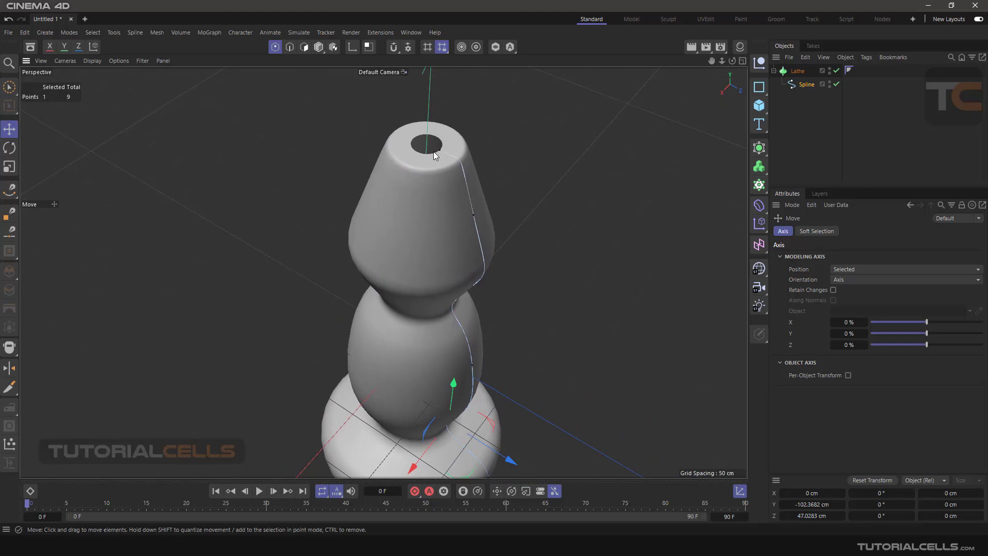
scroll(437, 149, up, 2)
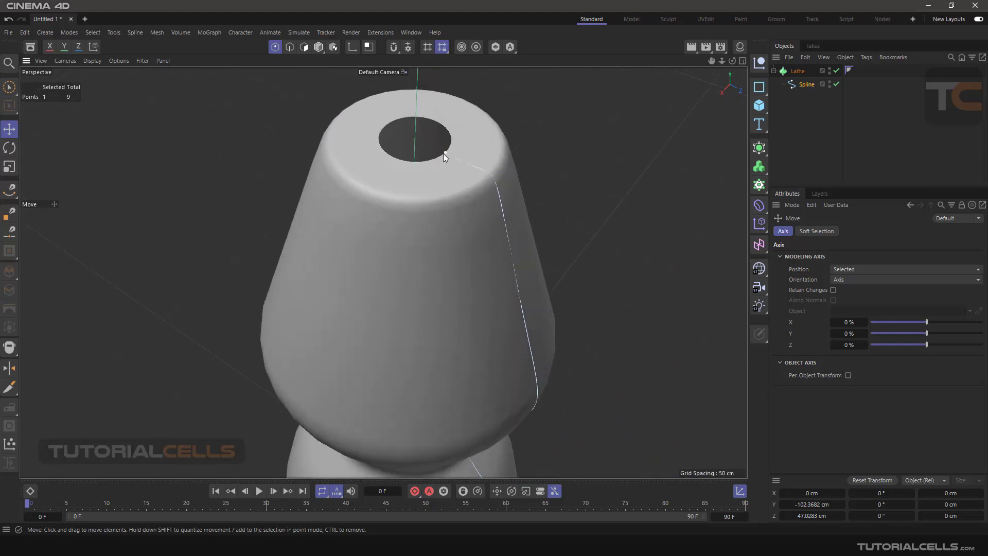
click(443, 153)
mouse_move(433, 153)
alt+mouse_down()
mouse_move(445, 152)
mouse_move(437, 166)
alt+mouse_up()
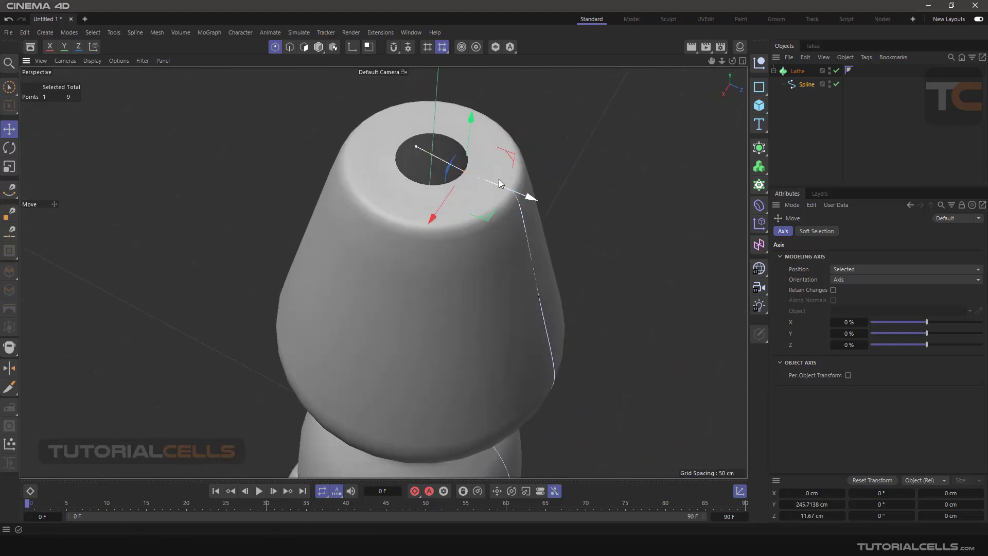
drag(529, 196, 484, 169)
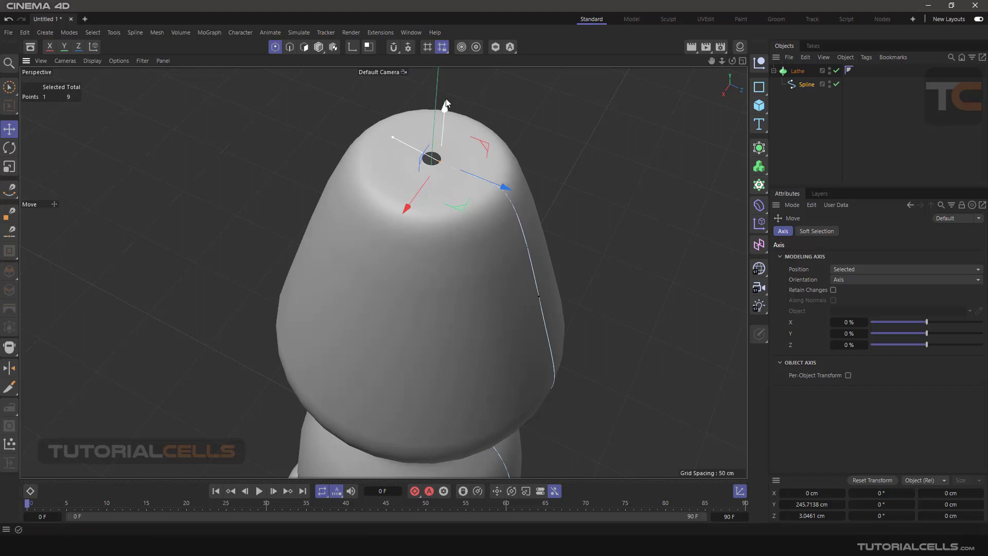
Step: Disable the Lathe and frame the spline's top end beside the vertical axis in the Right view
click(787, 70)
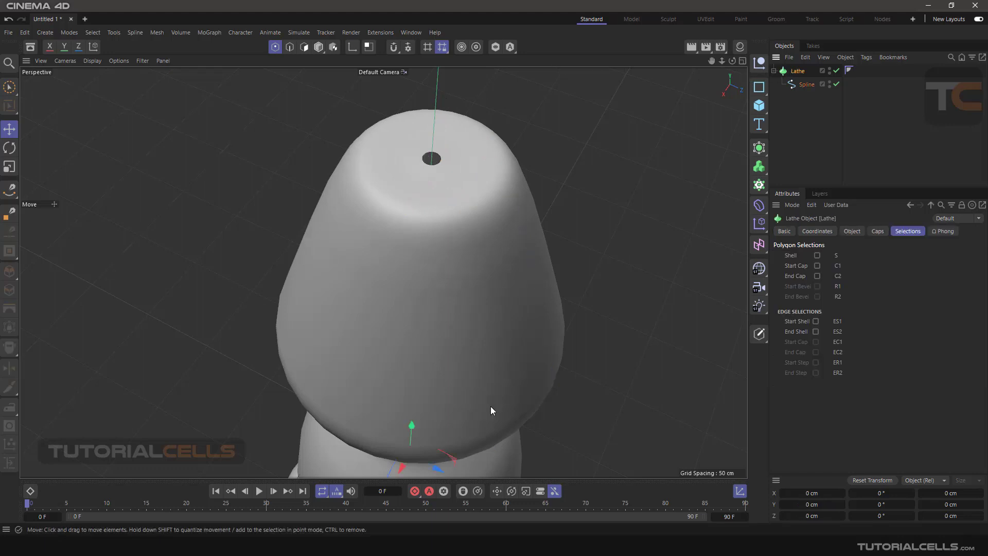
middle_click(535, 275)
middle_click(285, 291)
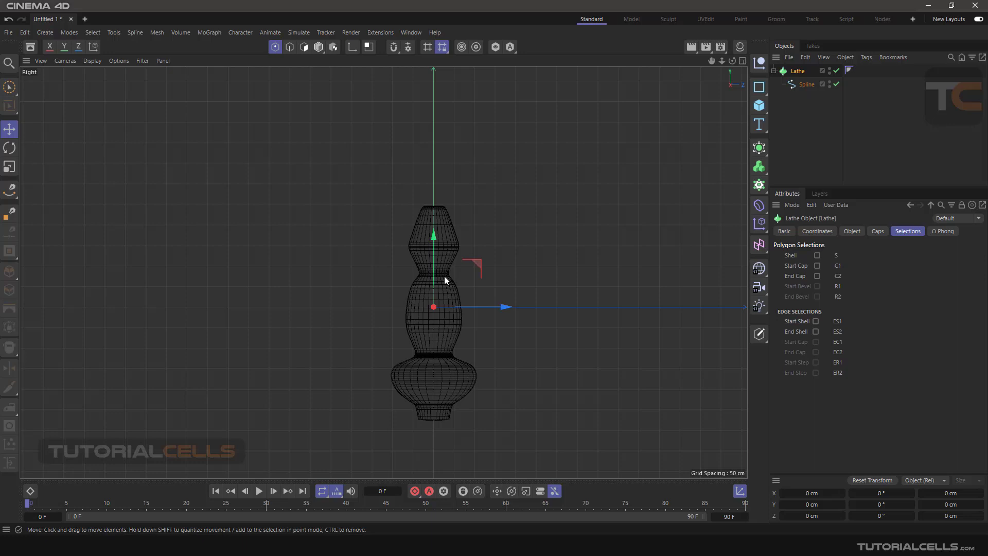
scroll(426, 216, up, 5)
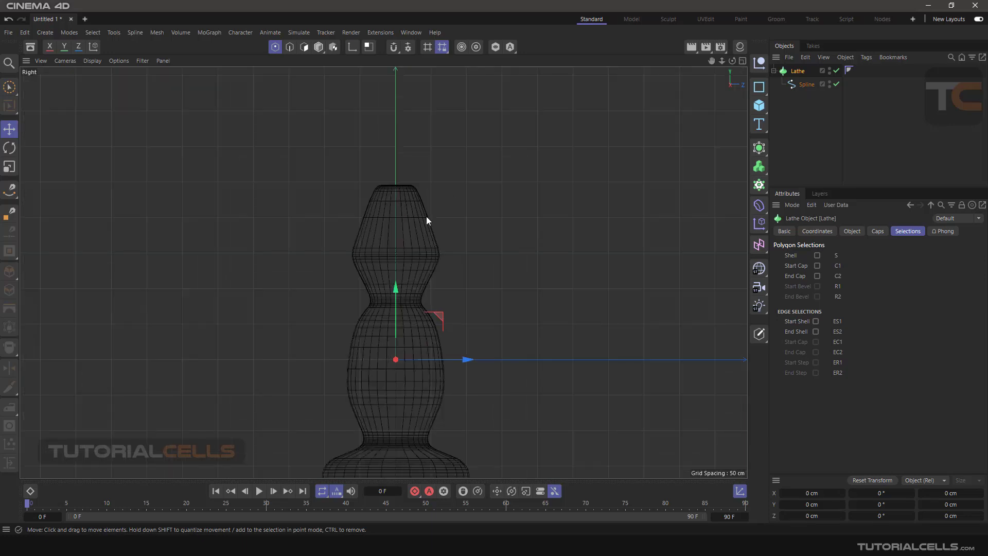
click(836, 70)
scroll(348, 125, up, 4)
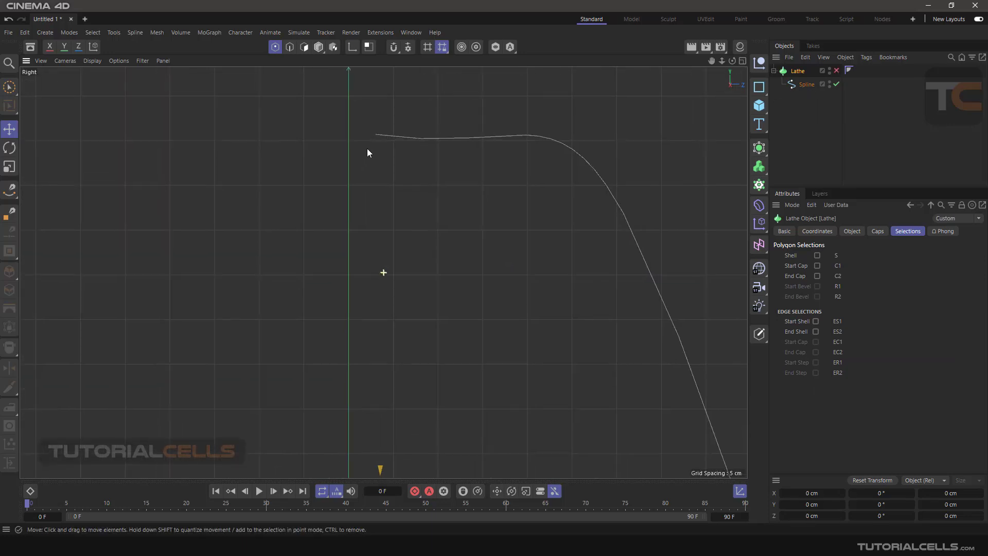
Step: Apply Hard Tangents to the drawn spline's top end point with the Spline Pen
click(806, 84)
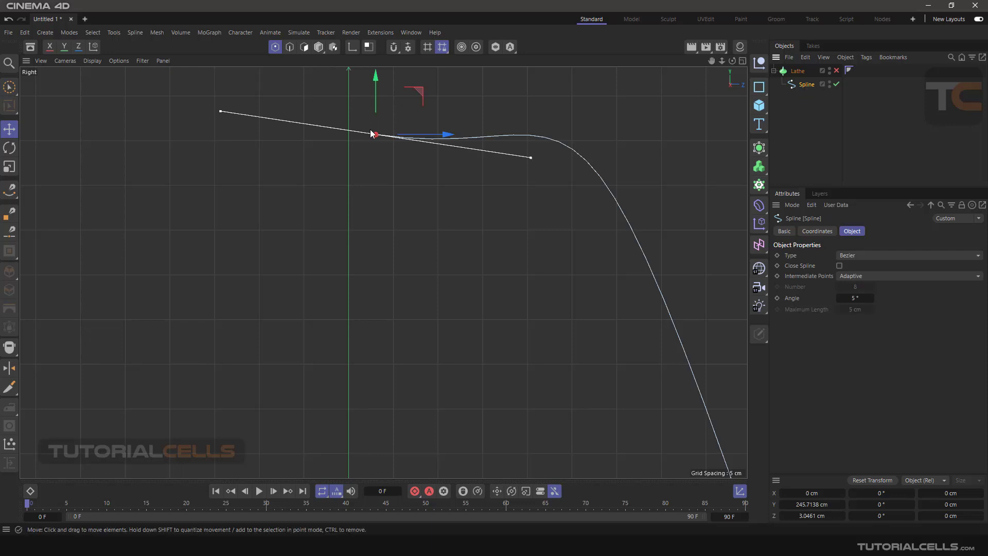
click(9, 129)
click(384, 173)
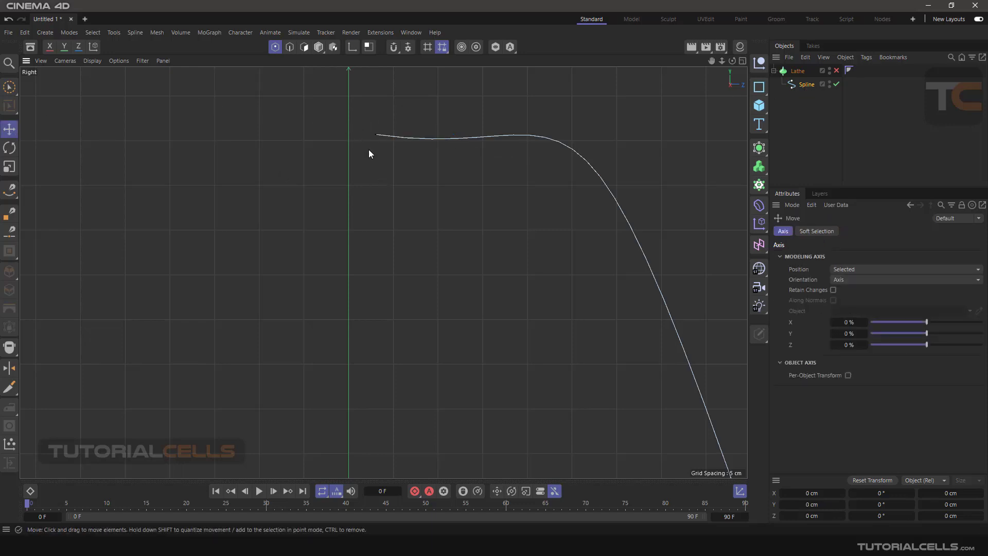
click(375, 135)
click(380, 170)
click(376, 135)
right_click(376, 135)
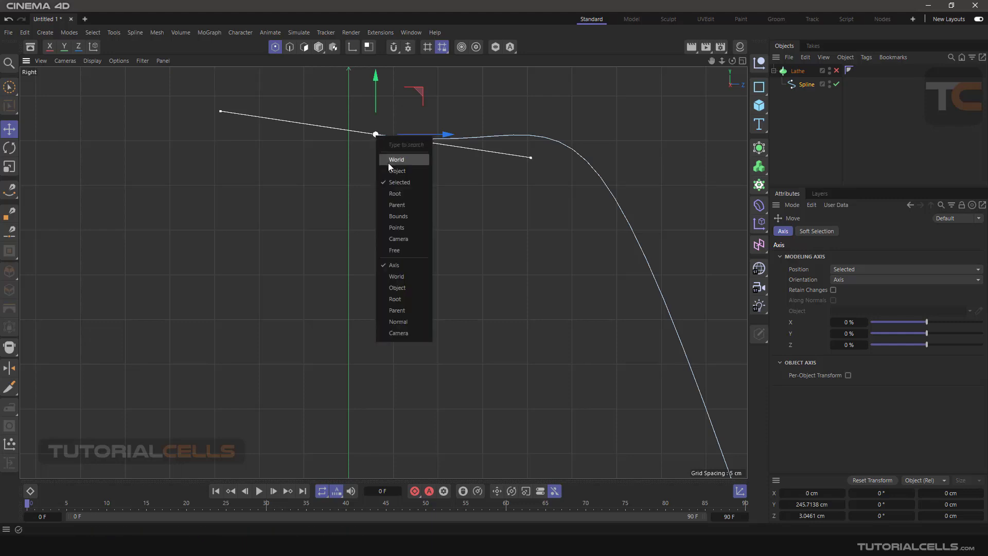
key(Escape)
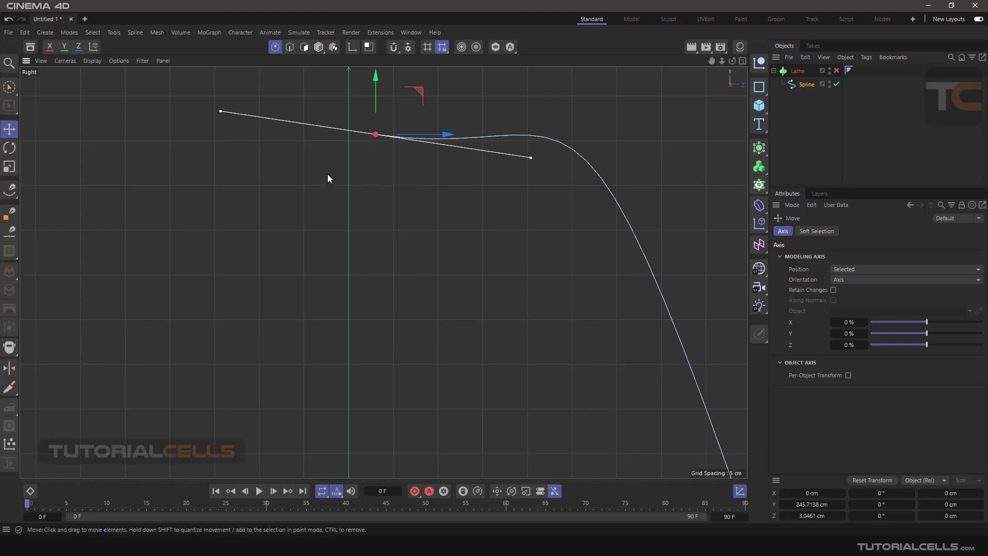
click(9, 191)
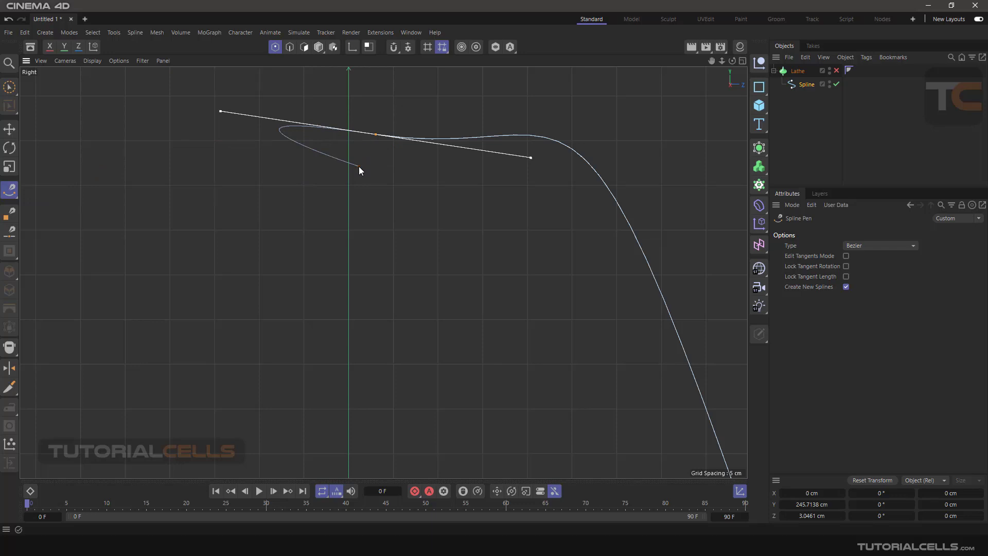
key(Escape)
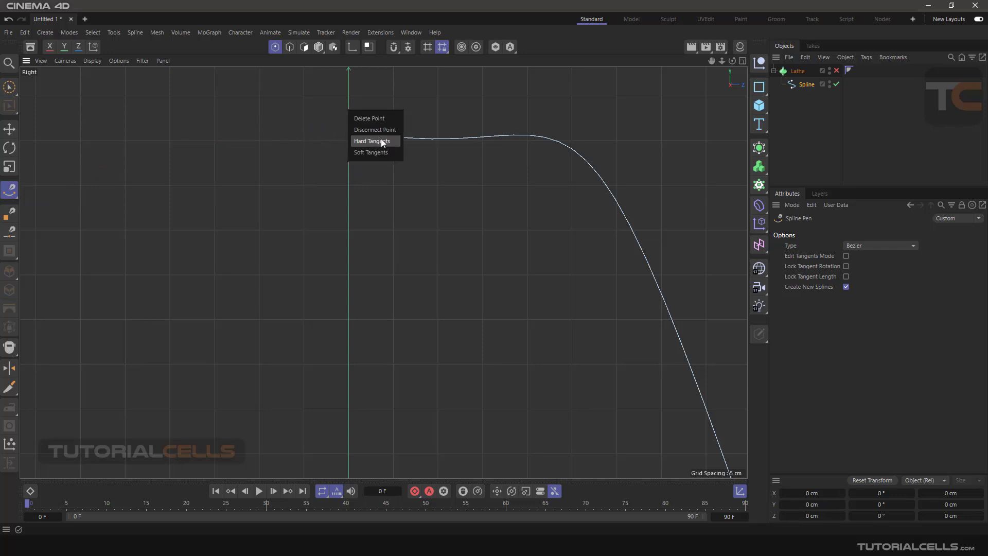
click(382, 141)
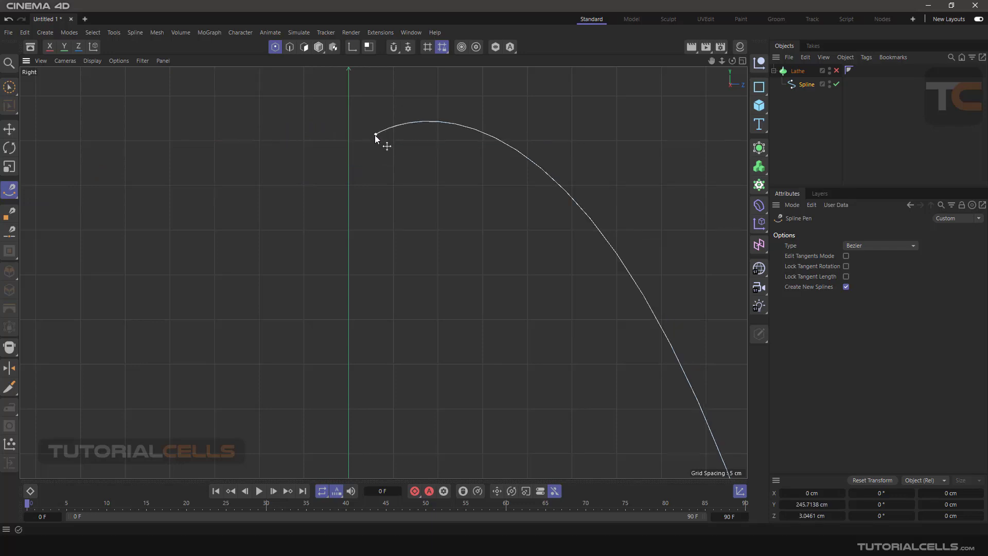
Step: Reposition the spline's top end point higher and closer to the vertical axis, at about Y 254 cm and Z 1 cm
scroll(436, 201, down, 3)
scroll(397, 161, up, 2)
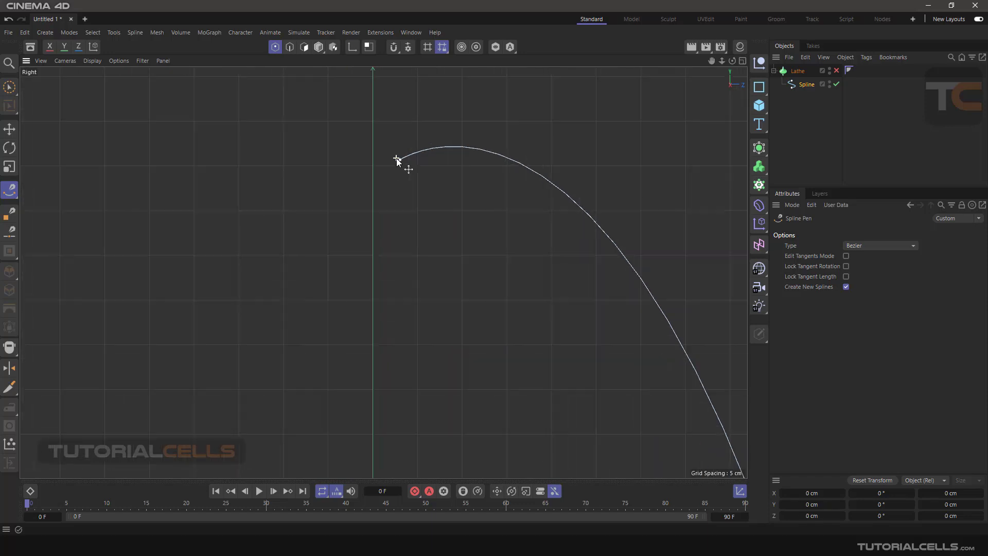
drag(400, 160, 373, 85)
scroll(422, 185, up, 3)
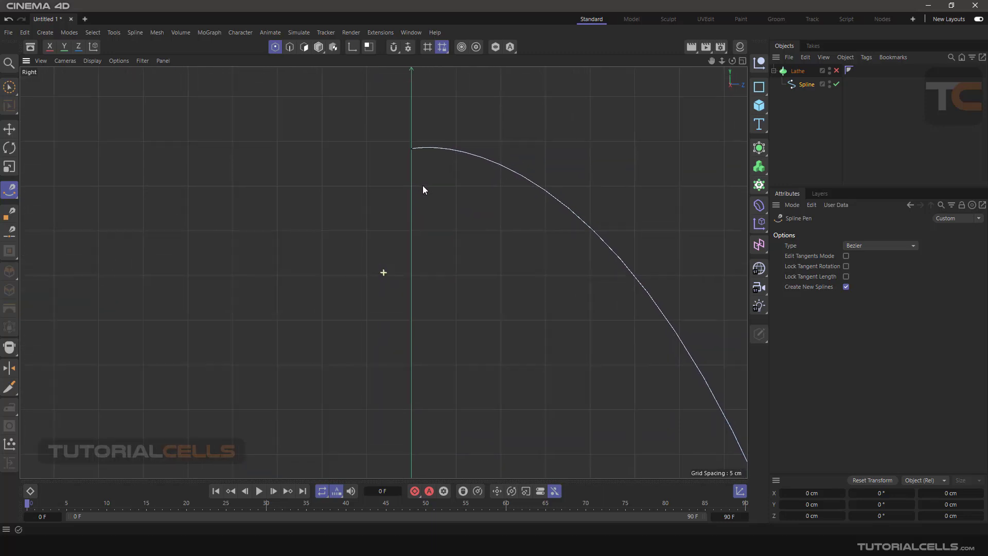
mouse_move(404, 136)
mouse_down()
mouse_move(447, 138)
mouse_move(419, 135)
mouse_up()
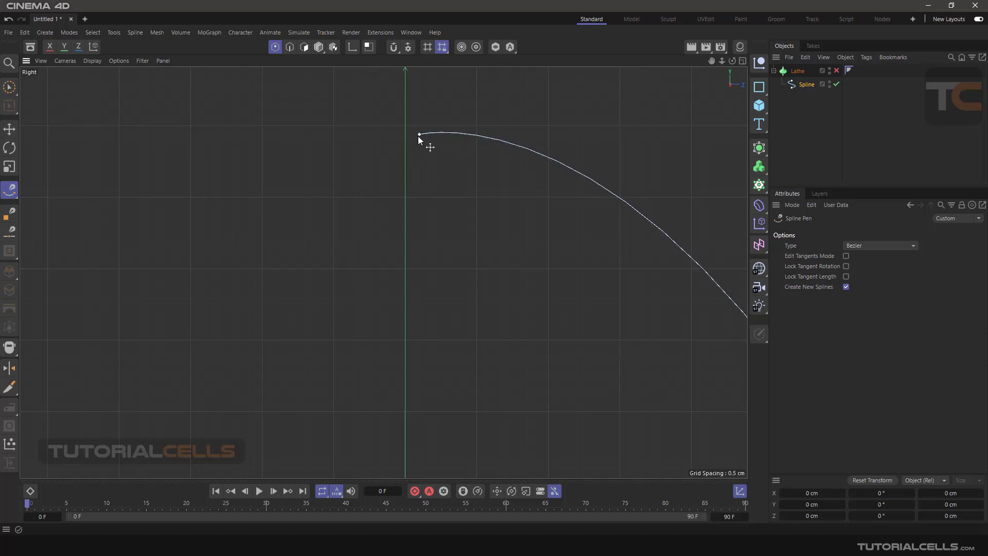
Step: Move the spline's top end point along Z to about 1.2 cm with the Move tool
key(e)
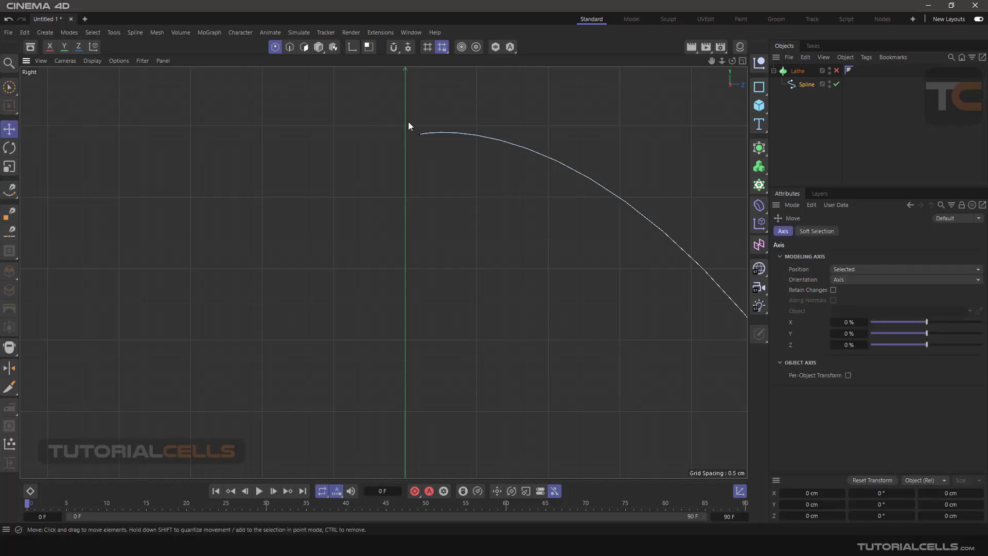
click(419, 134)
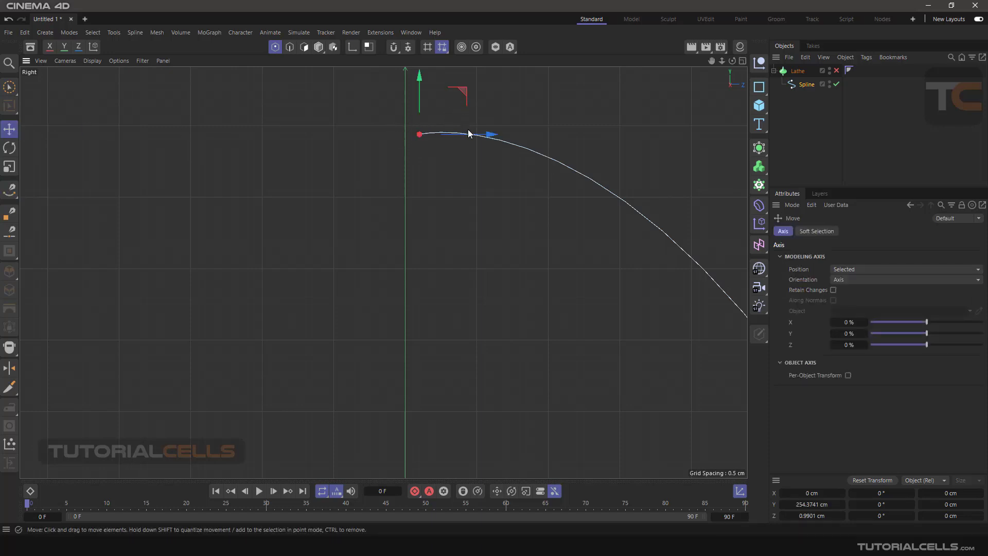
drag(468, 134, 459, 133)
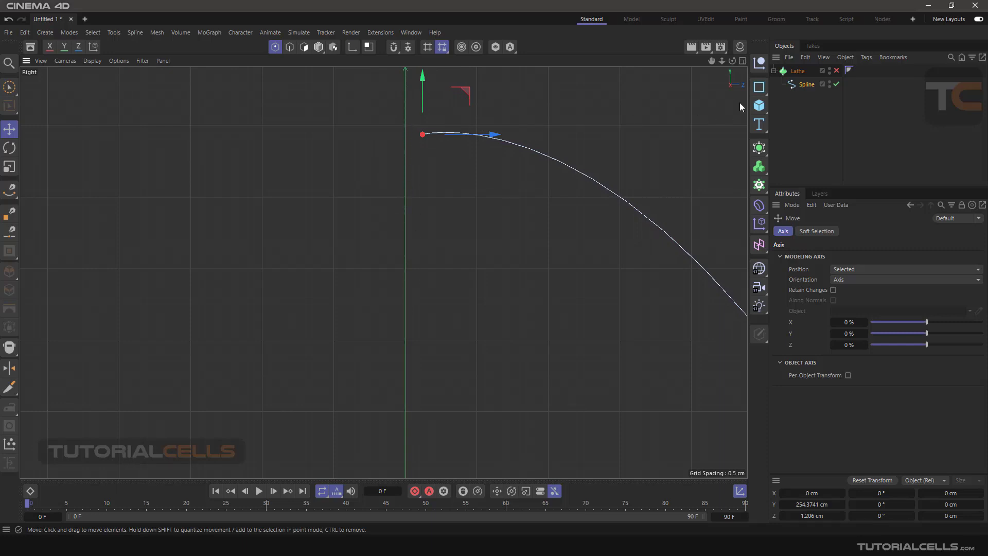
click(796, 71)
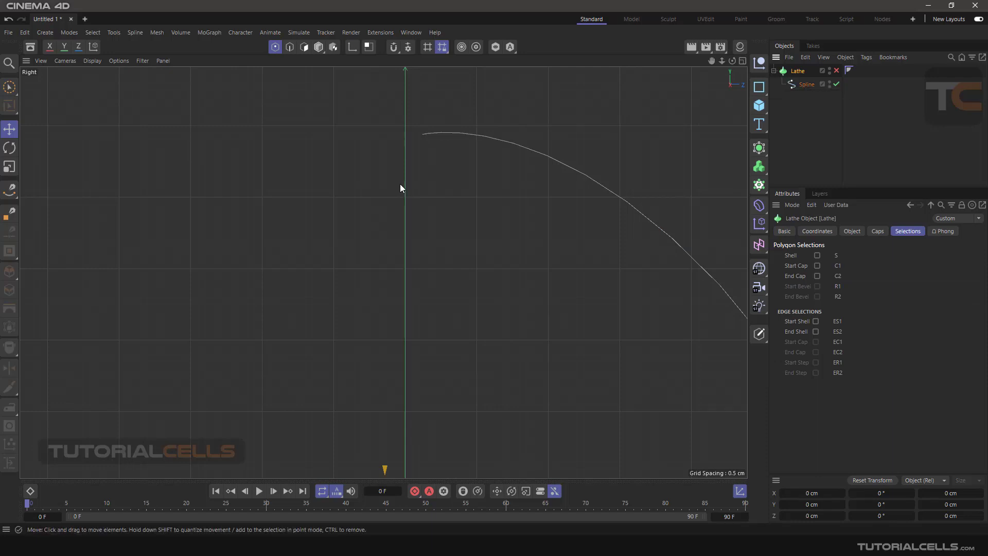
scroll(405, 188, down, 10)
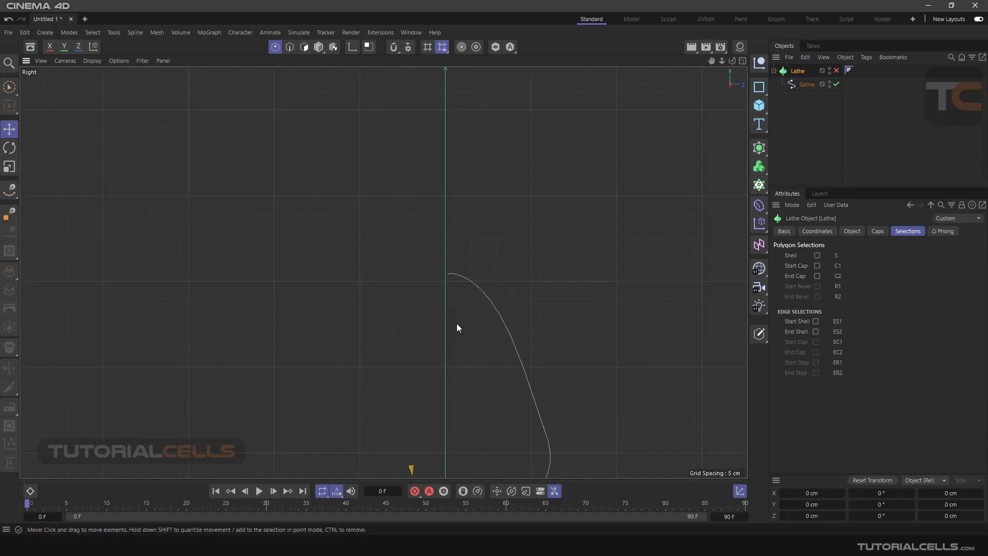
scroll(425, 257, down, 3)
scroll(424, 261, up, 8)
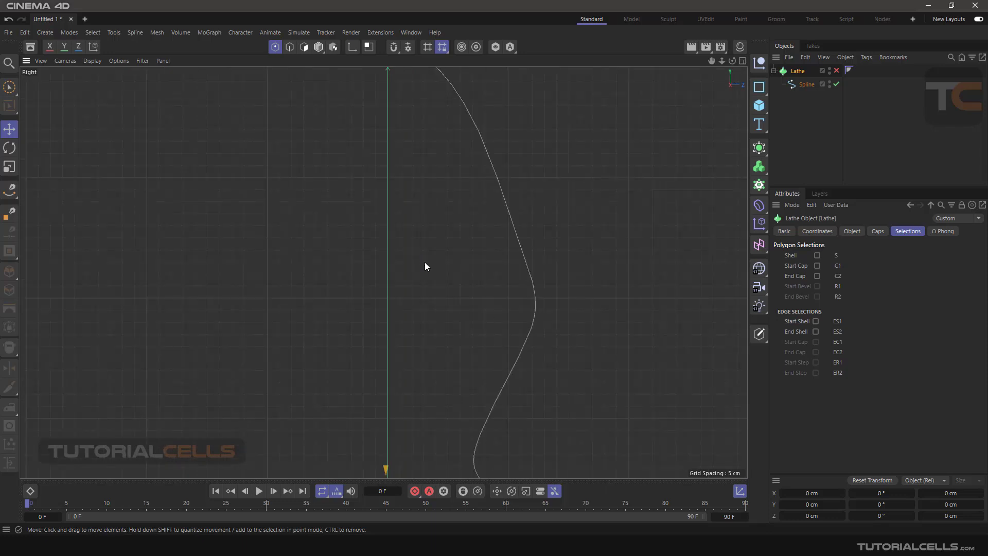
scroll(430, 239, down, 4)
scroll(415, 170, up, 10)
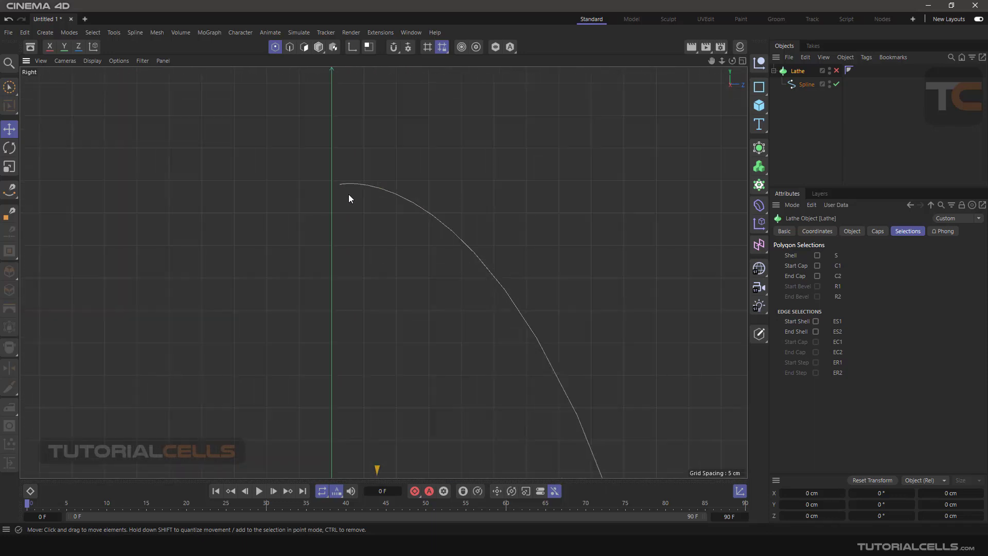
Step: Switch the coordinate reference to World and set the spline's top end point to Z 0 cm
click(802, 84)
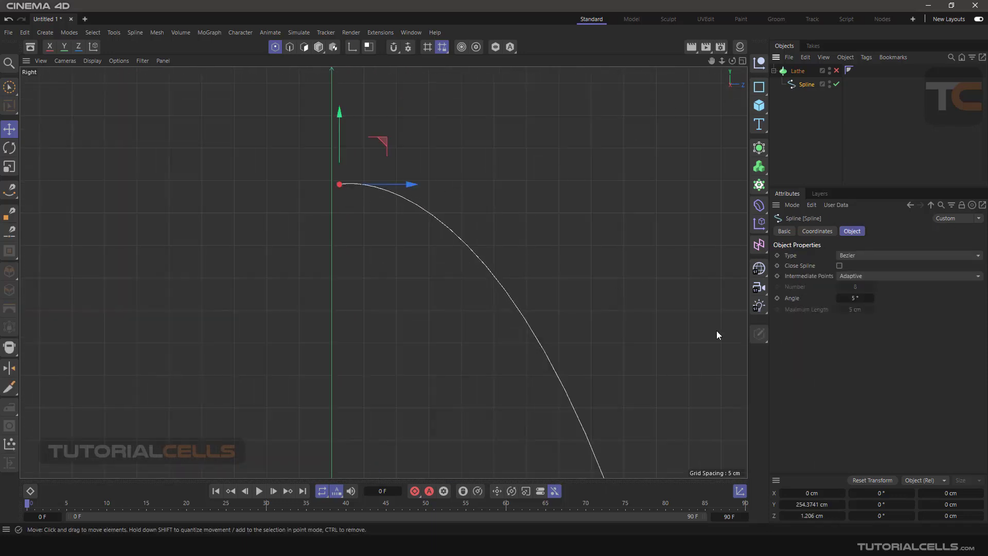
click(740, 491)
drag(410, 185, 411, 188)
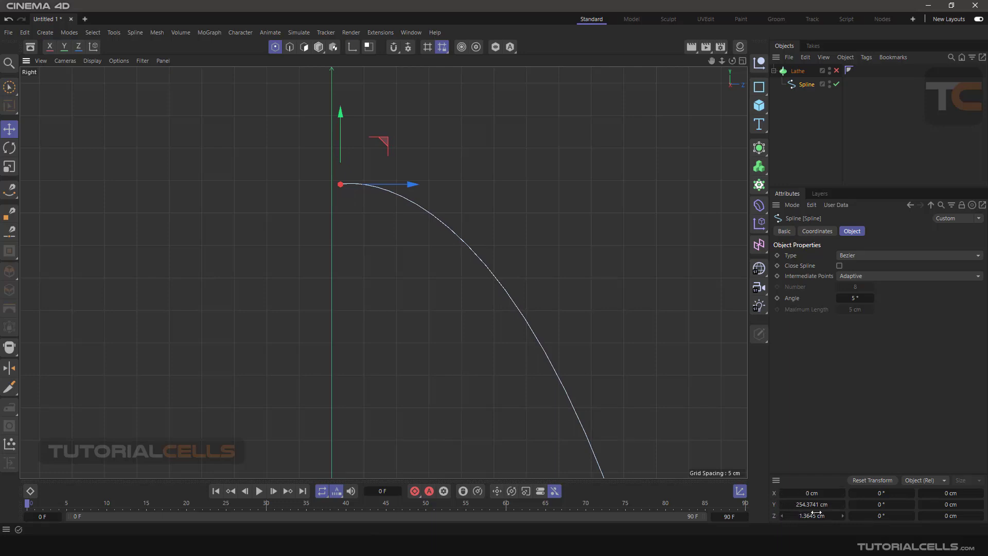
click(918, 480)
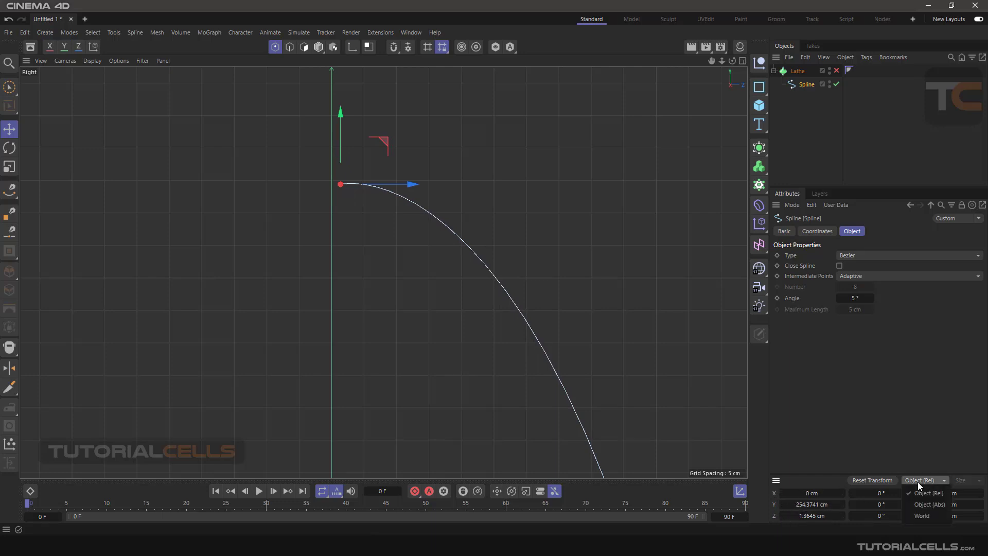
click(919, 516)
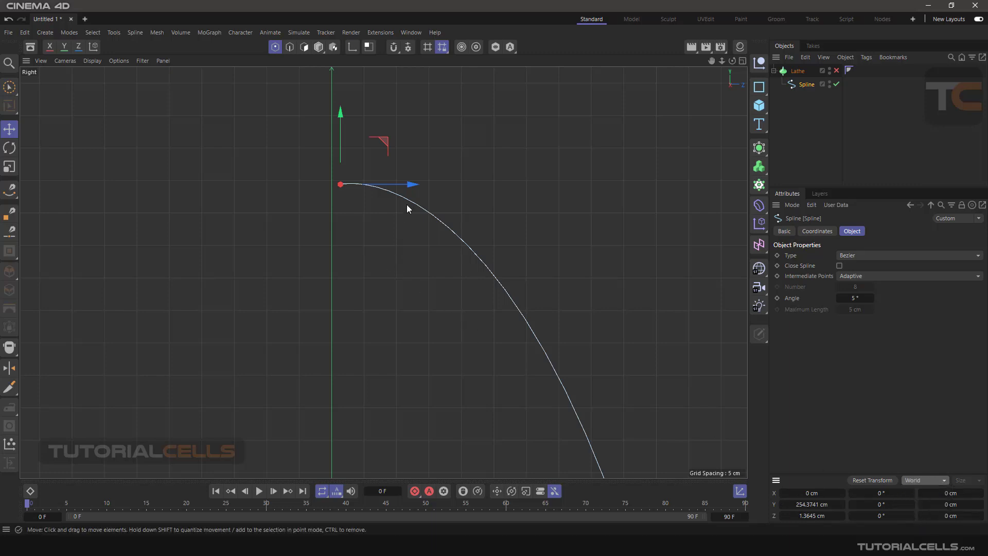
drag(418, 185, 430, 184)
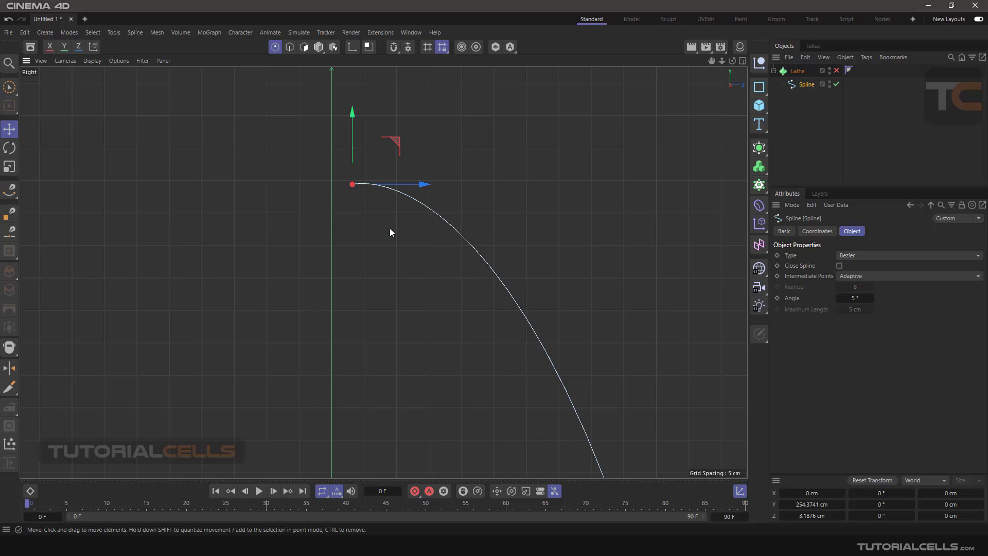
click(801, 515)
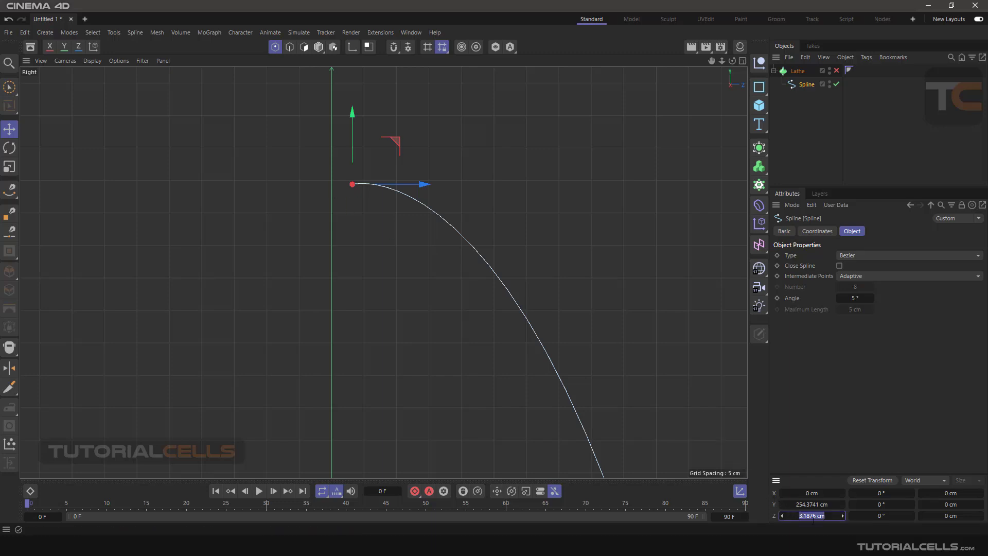
text(0)
key(Return)
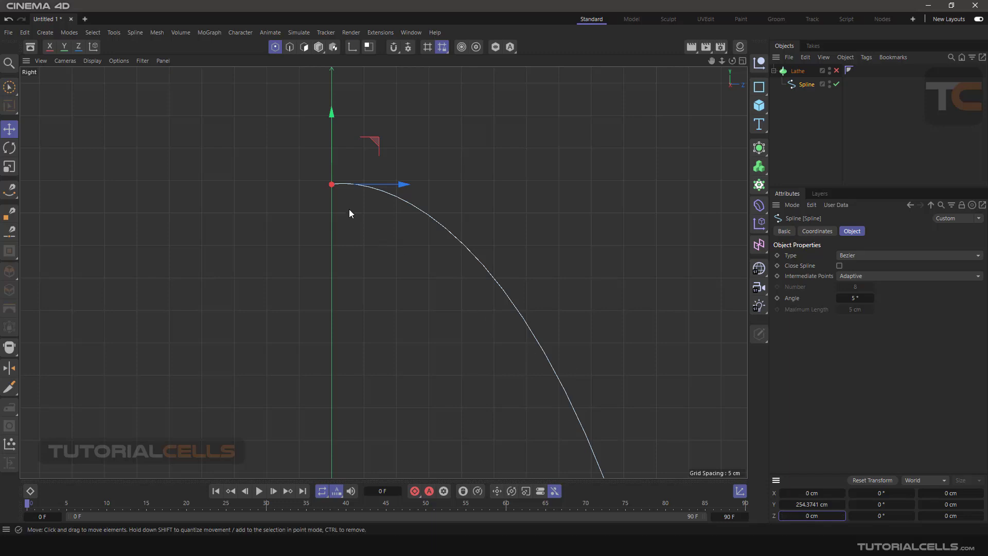
Step: Set the Z position of the spline's bottom end point to 0 cm to place it on the axis
scroll(348, 213, down, 10)
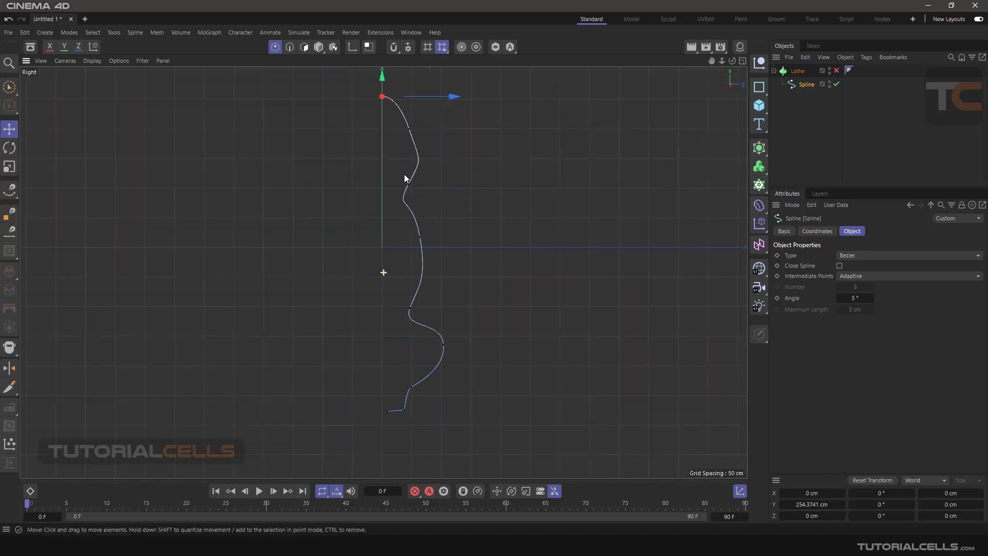
scroll(383, 381, up, 10)
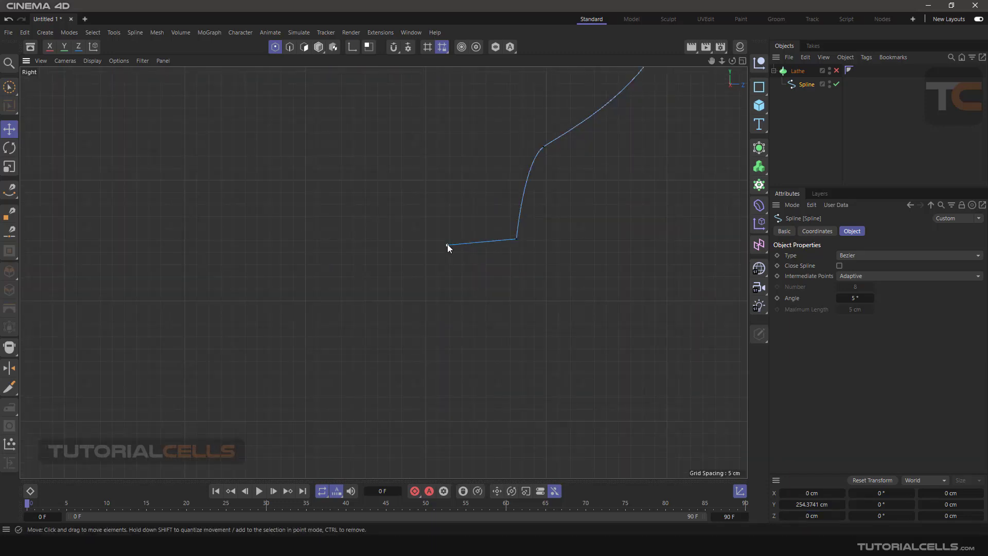
click(446, 244)
drag(797, 515, 912, 488)
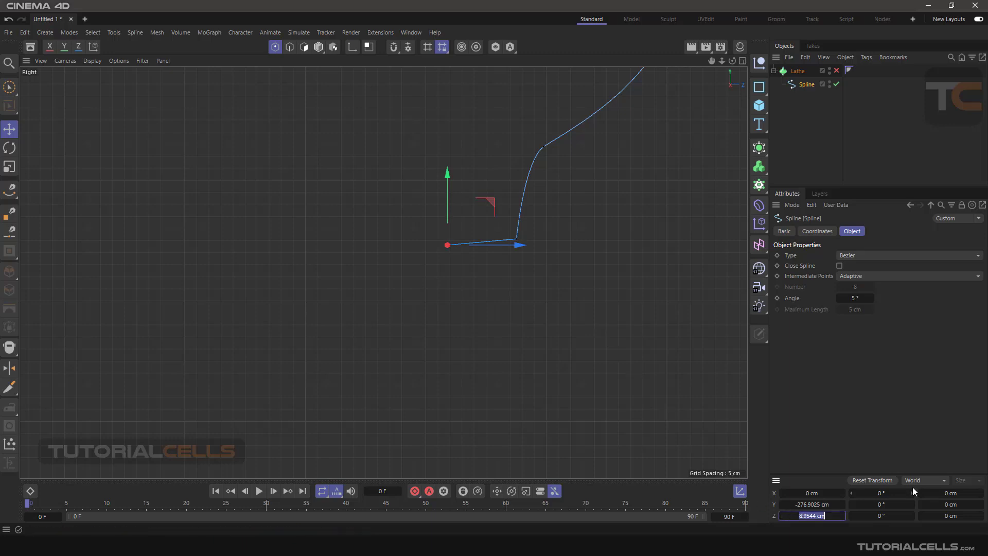
text(0)
key(Return)
Step: Return to the Perspective view, re-enable the Lathe and inspect the revolved form from several angles
scroll(388, 280, down, 9)
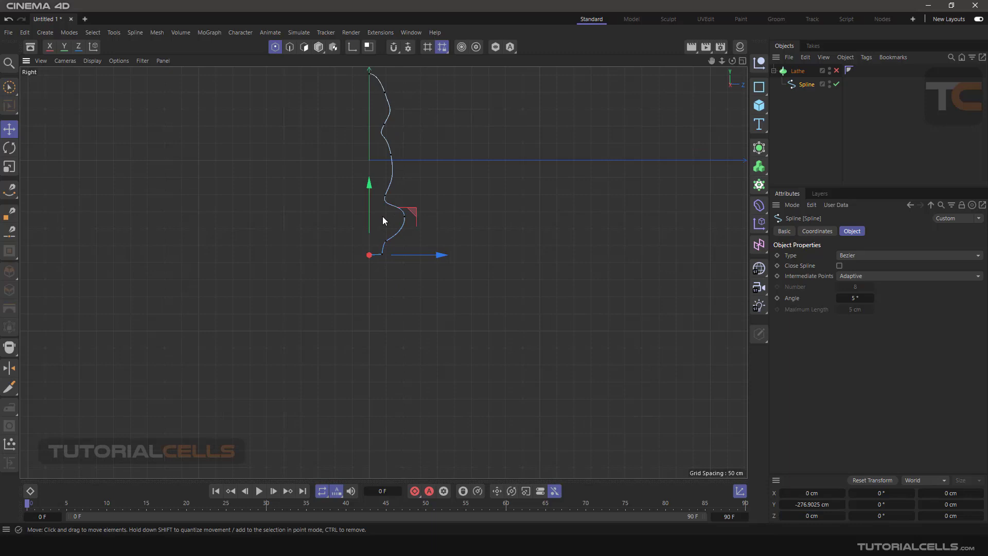
alt+middle_drag(384, 184, 408, 258)
scroll(406, 210, up, 3)
middle_click(406, 211)
middle_click(287, 176)
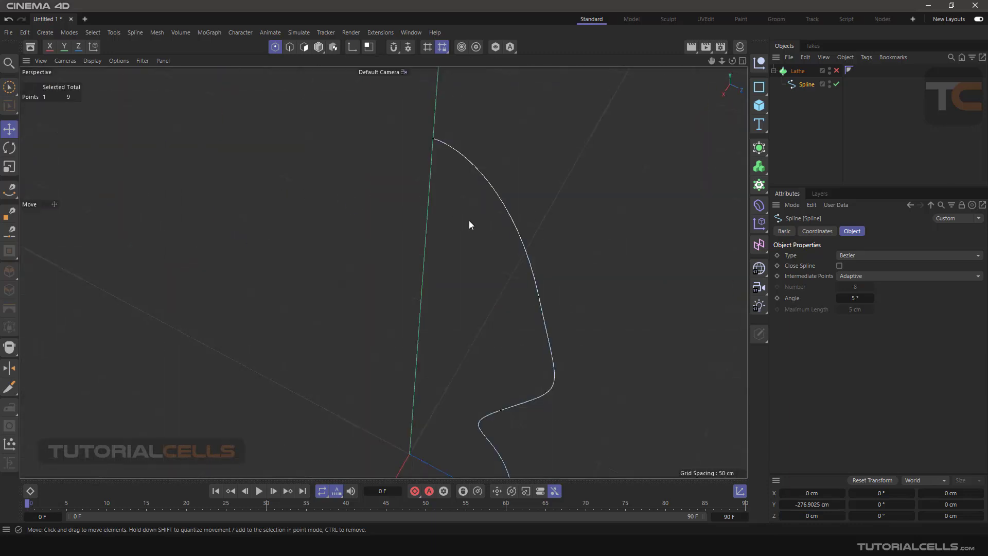
click(836, 71)
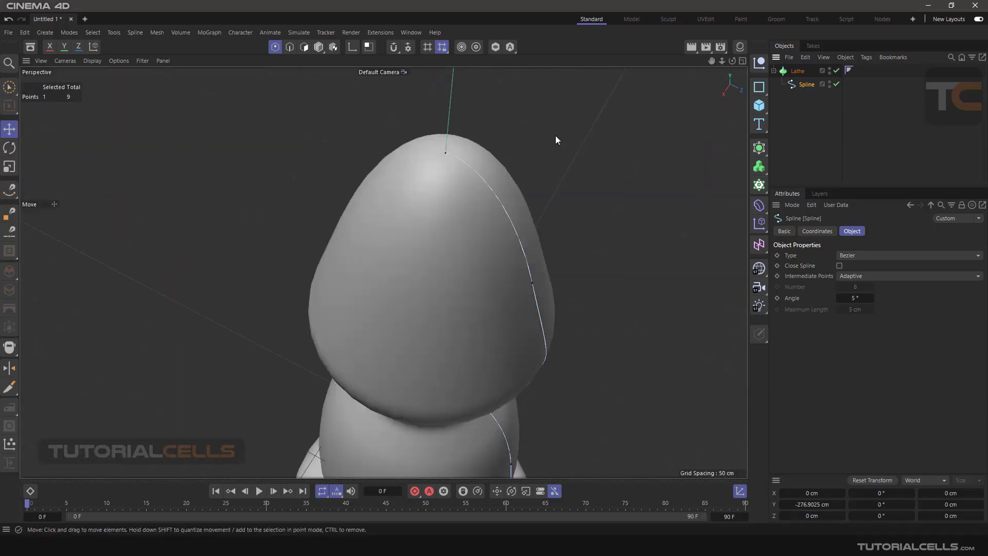
scroll(446, 218, down, 6)
alt+middle_drag(466, 276, 440, 244)
alt+drag(441, 248, 511, 286)
Step: Insert a spline point on the upper bulge with the Spline Pen and pull it outward to about Y 178 cm, Z 84 cm
click(470, 278)
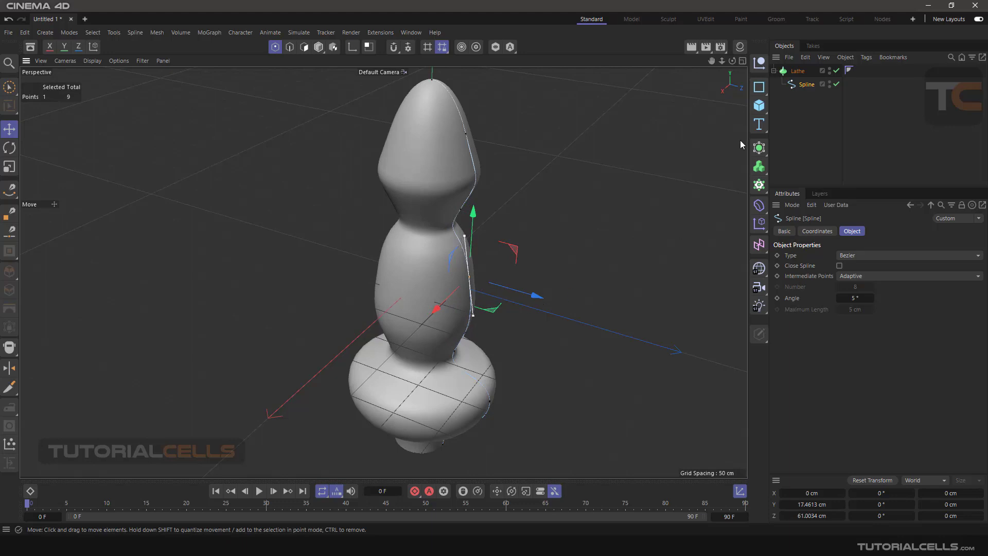
click(9, 189)
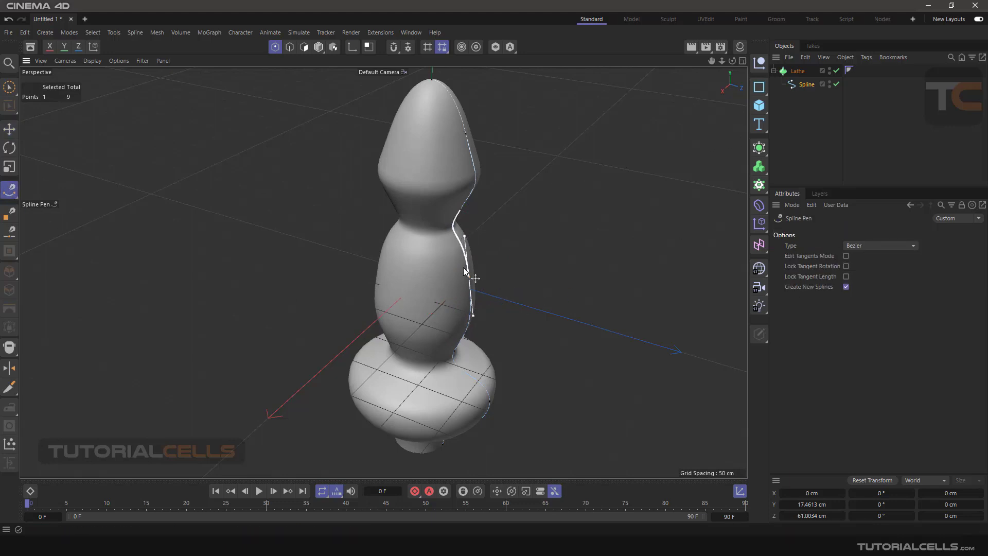
click(474, 163)
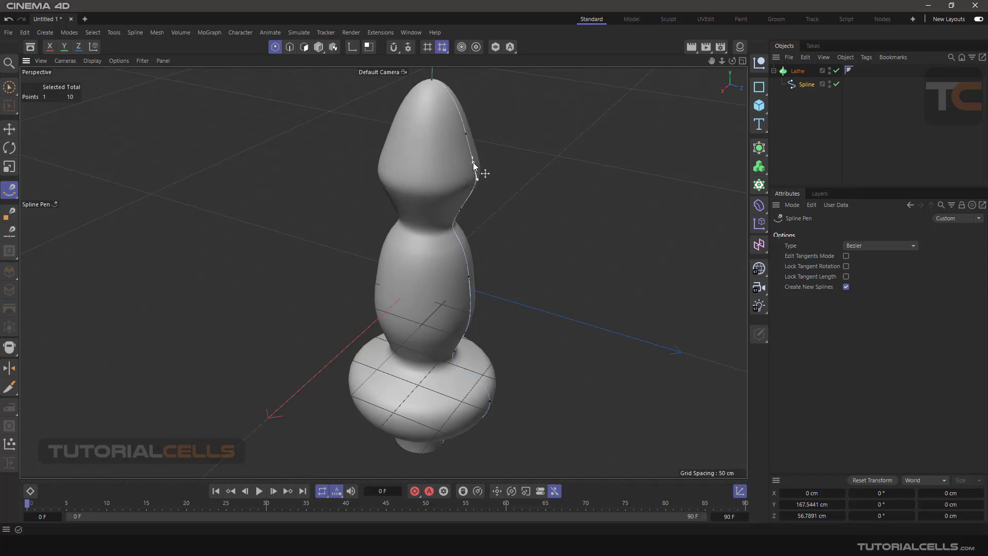
drag(474, 164, 509, 157)
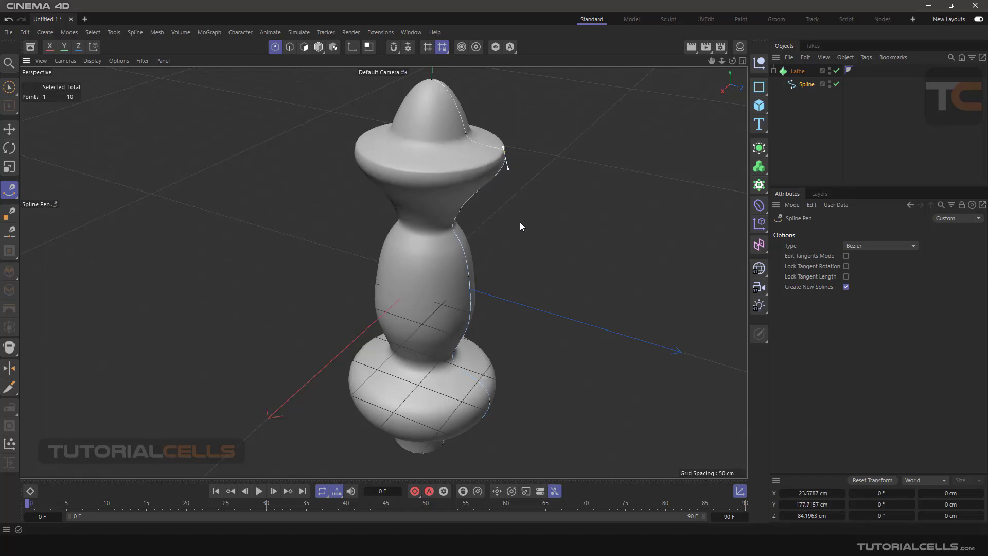
Step: Select the Lathe object and review its cap and bevel options and its polygon and edge selection options
alt+drag(520, 222, 499, 221)
scroll(501, 222, down, 2)
click(792, 72)
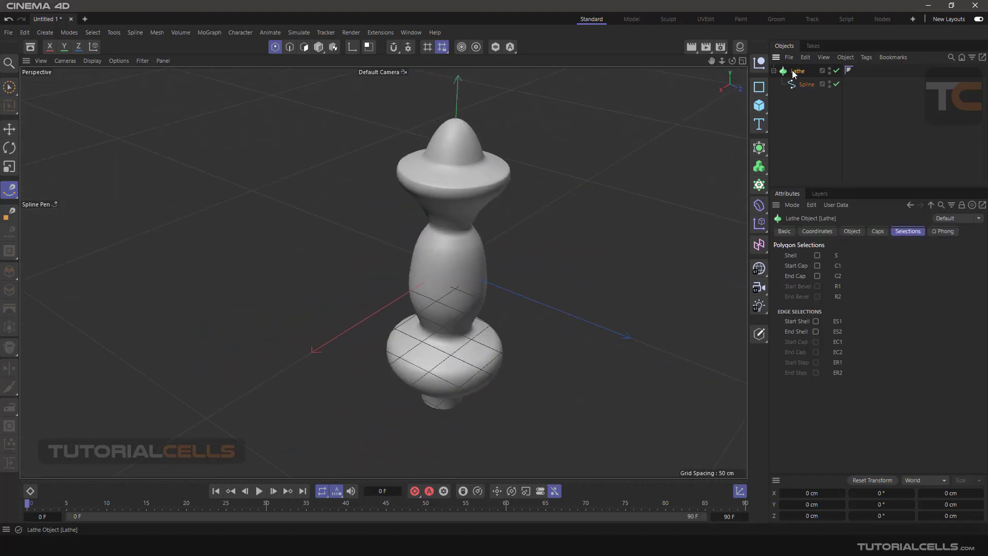
click(871, 231)
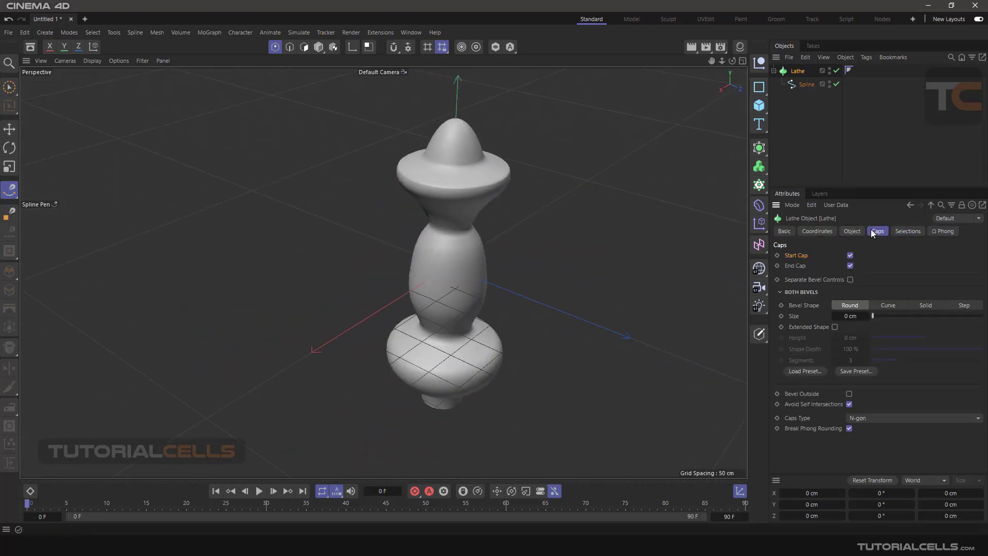
click(898, 231)
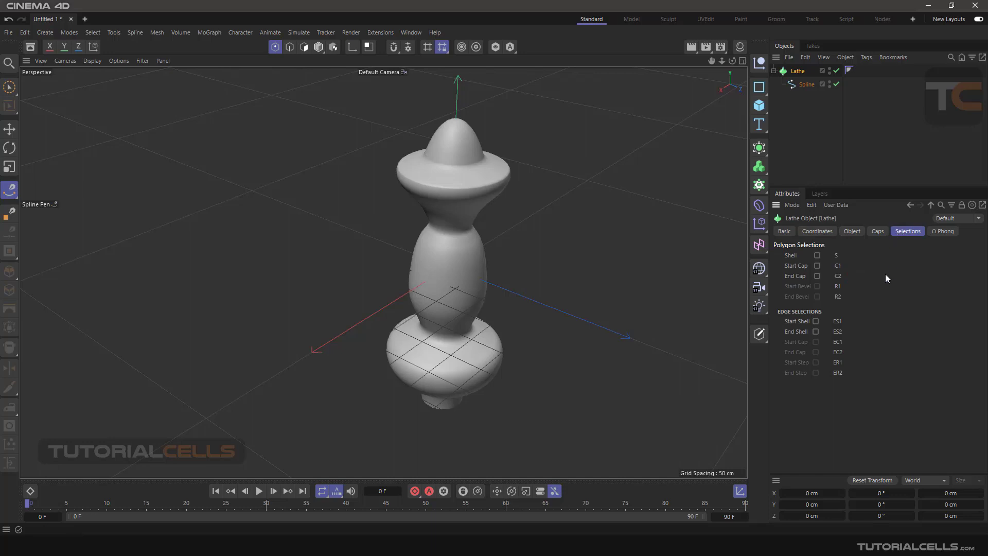
click(767, 132)
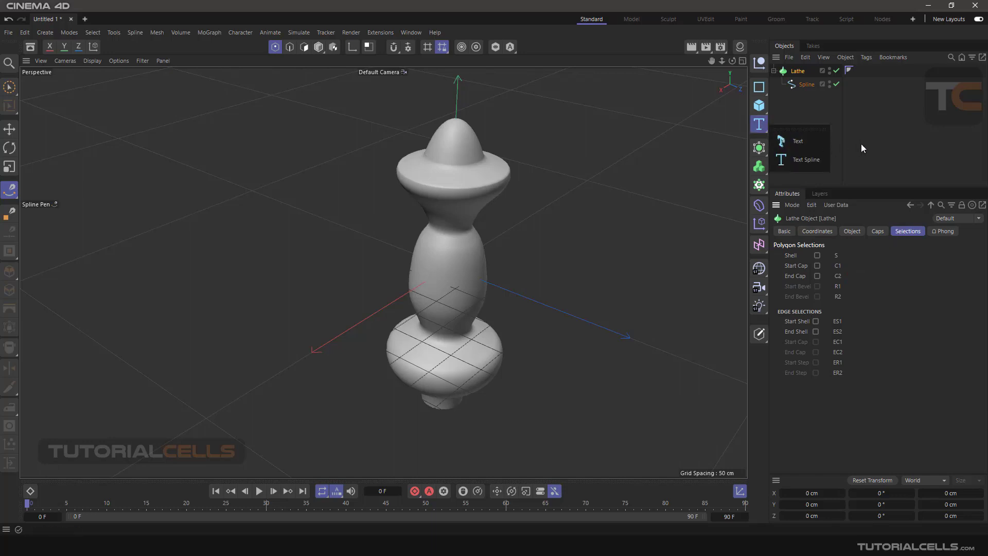
click(878, 231)
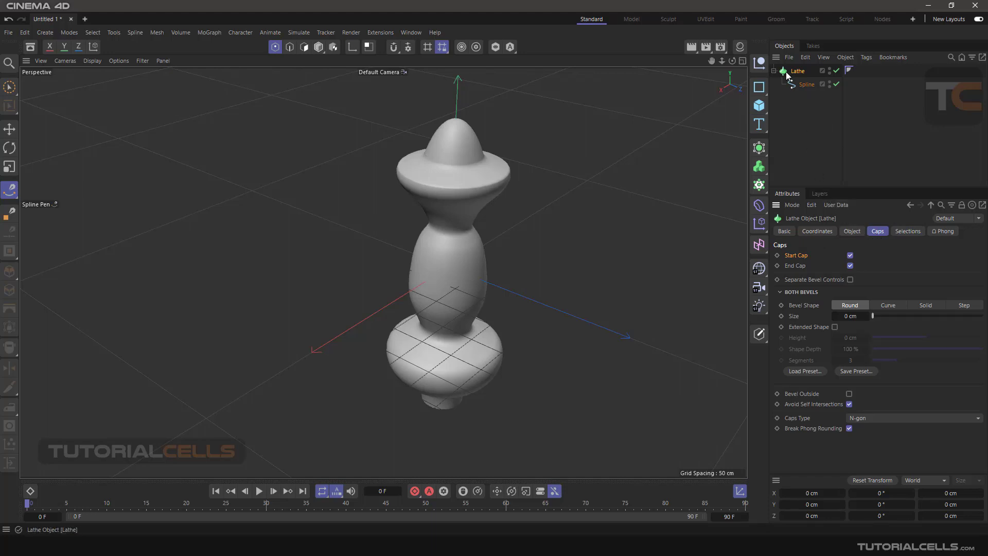
scroll(491, 193, down, 3)
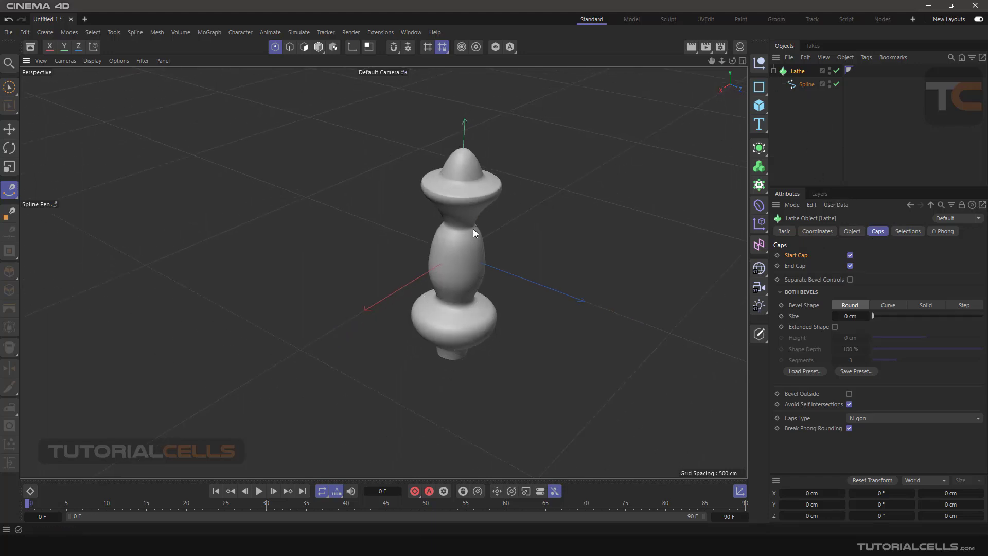